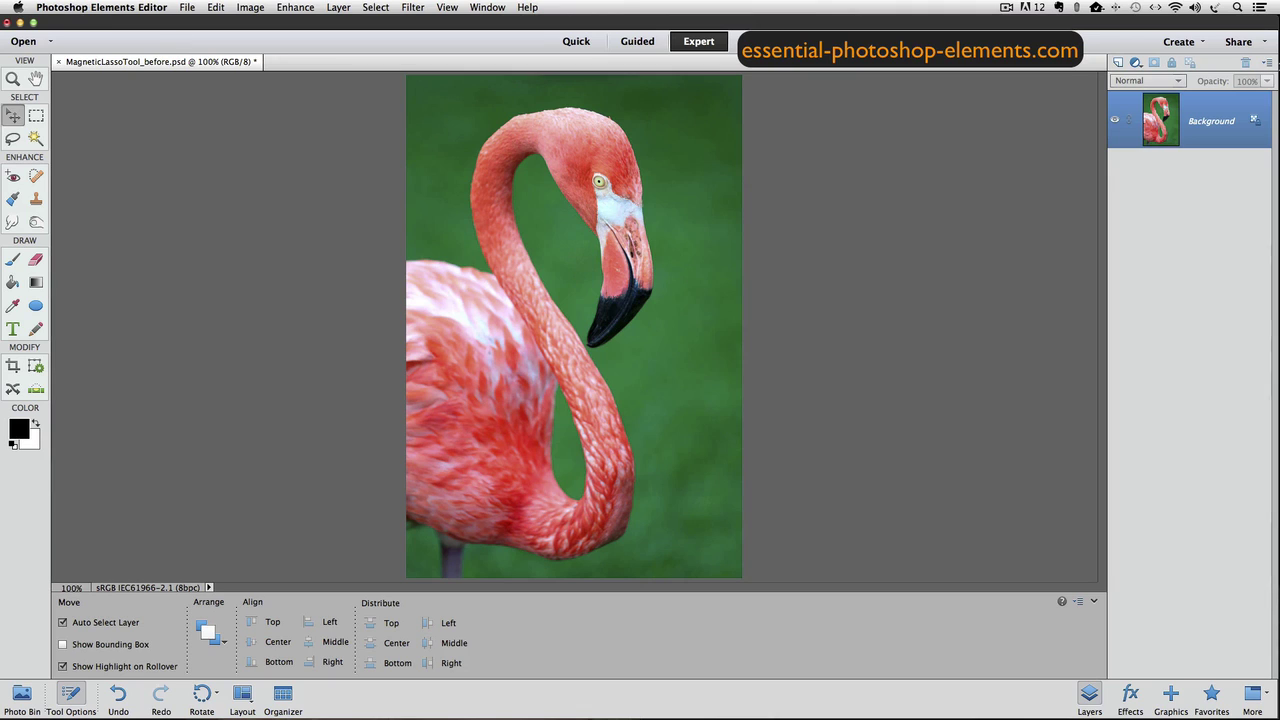
- Select the flamingo's head and beak with the Magnetic Lasso, closing the outline across the top of the neck
left_click(13, 138)
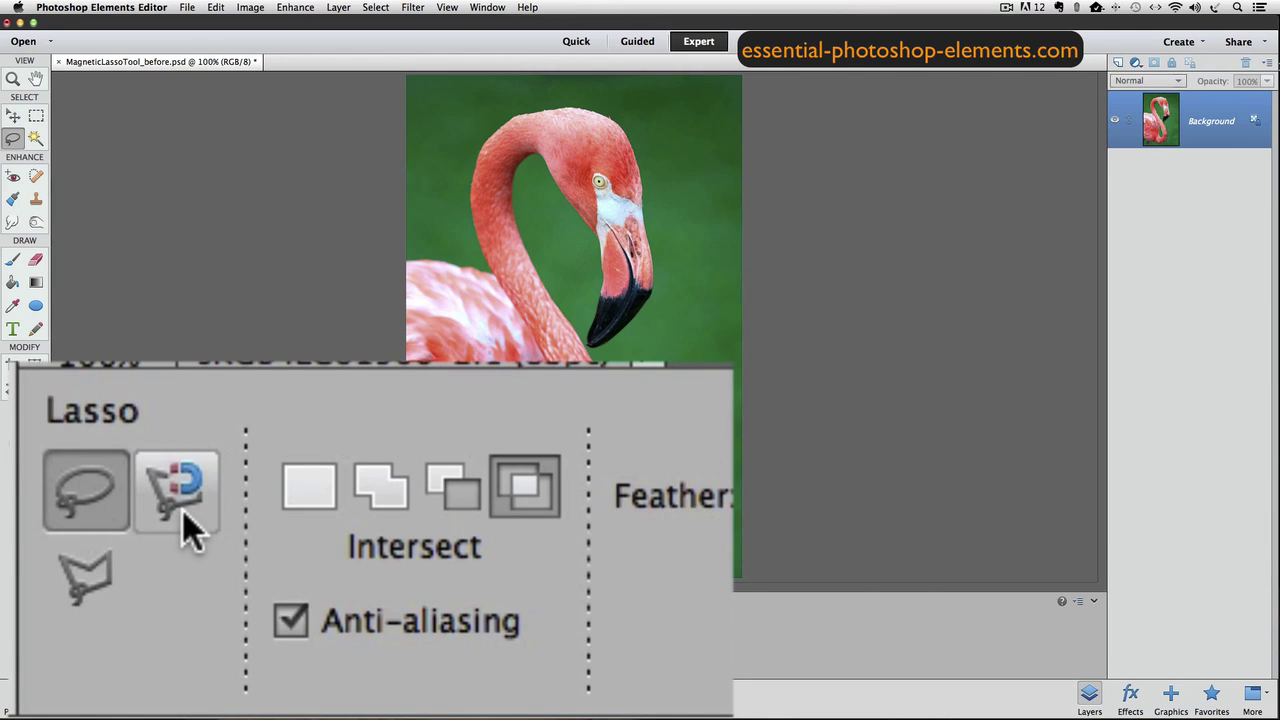
left_click(91, 622)
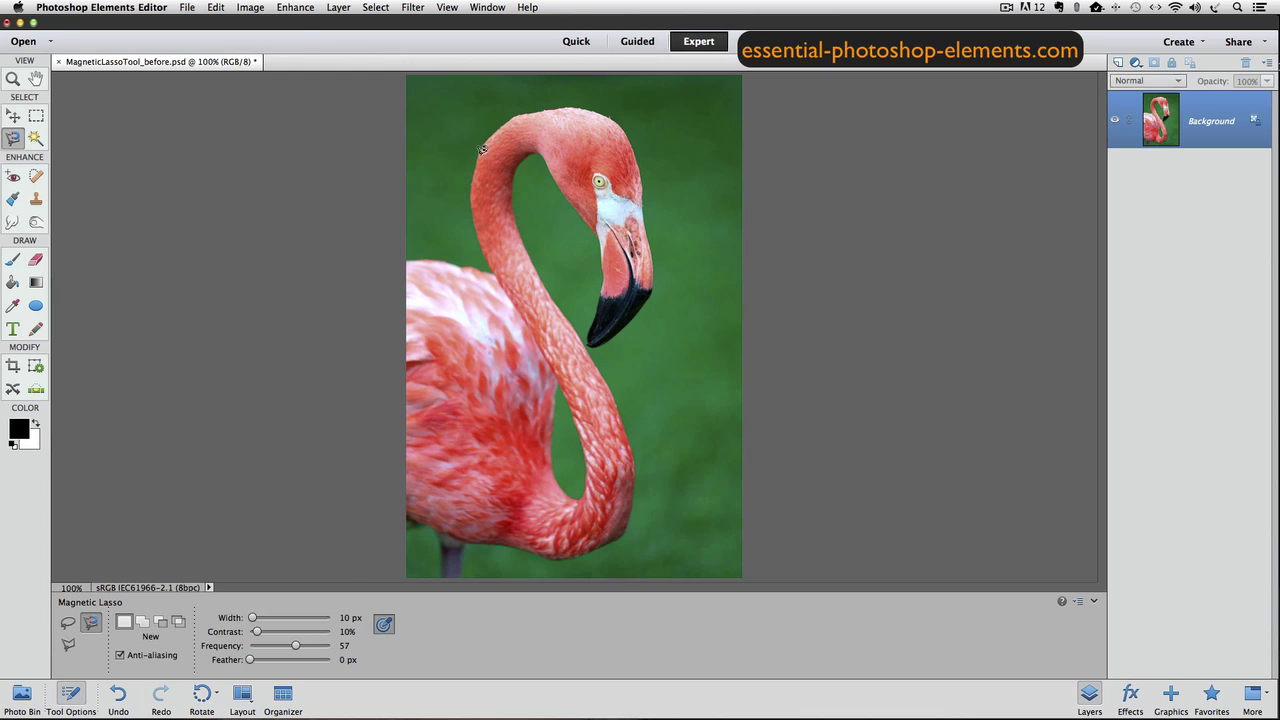
left_click(436, 77)
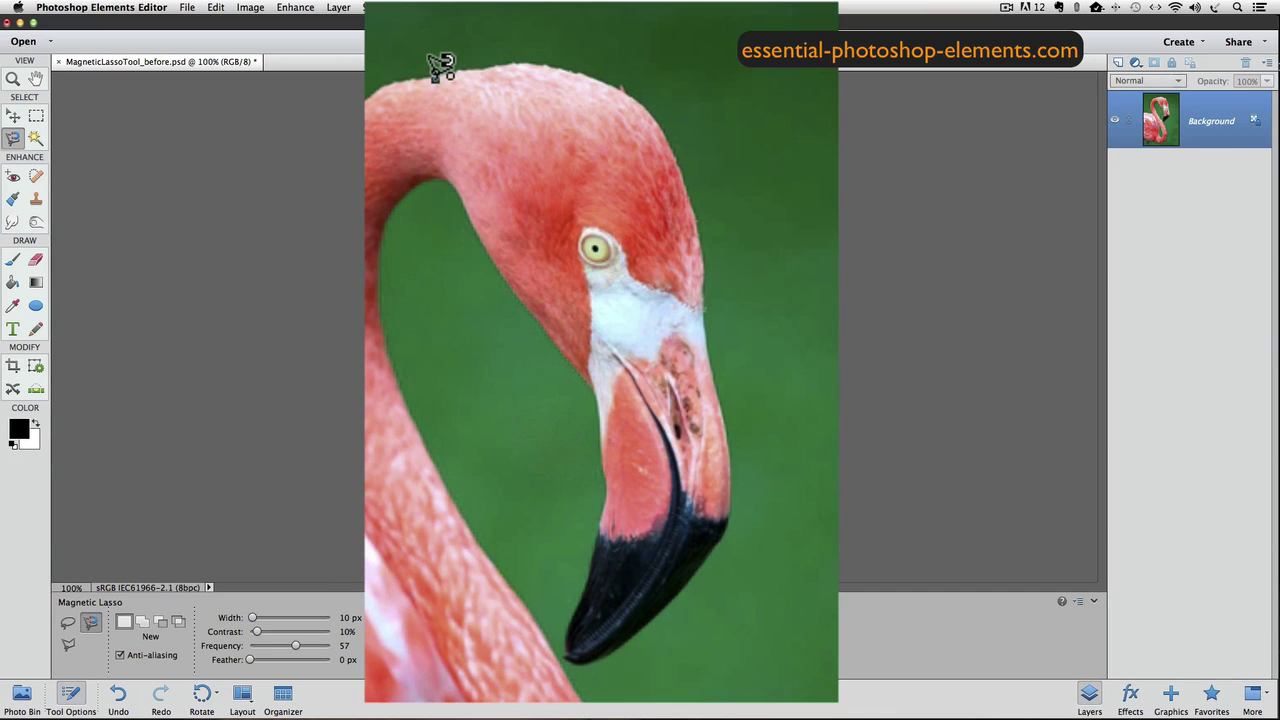
left_click(435, 78)
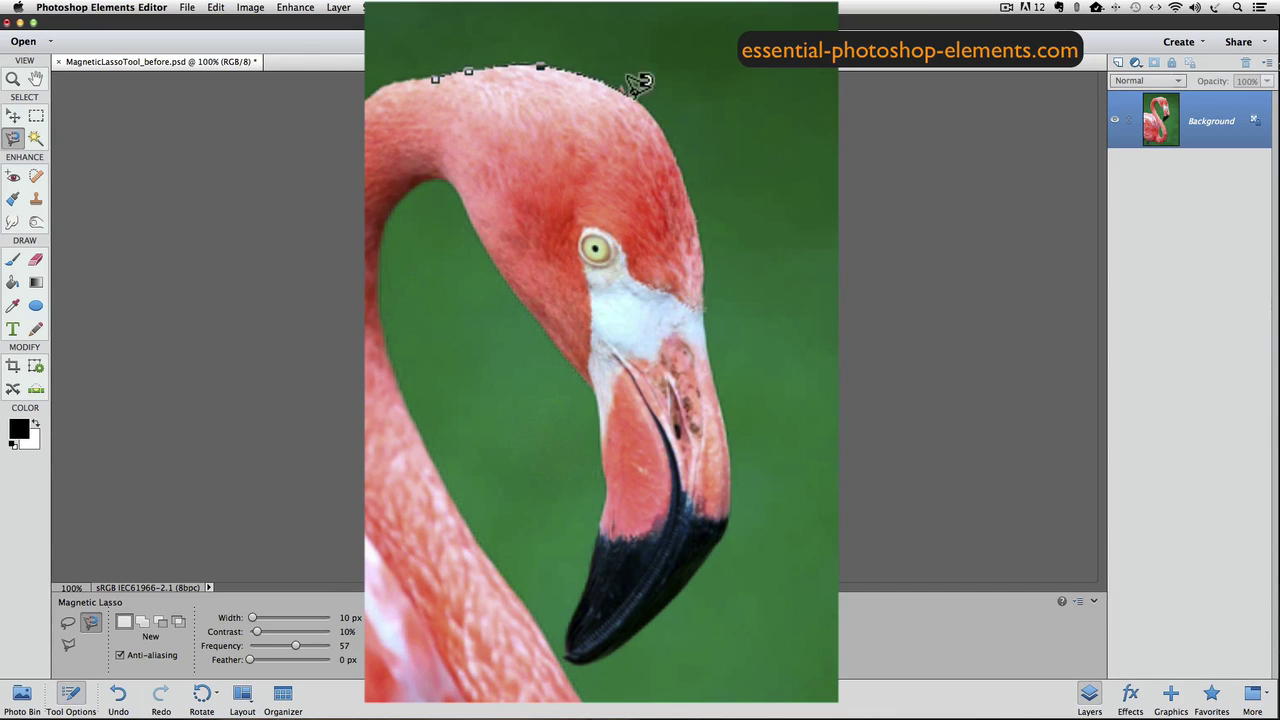
mouse_move(670, 125)
left_mouse_down()
mouse_move(701, 250)
mouse_move(733, 507)
mouse_move(694, 582)
mouse_move(580, 668)
mouse_move(565, 631)
mouse_move(597, 562)
mouse_move(581, 398)
mouse_move(458, 175)
left_mouse_up()
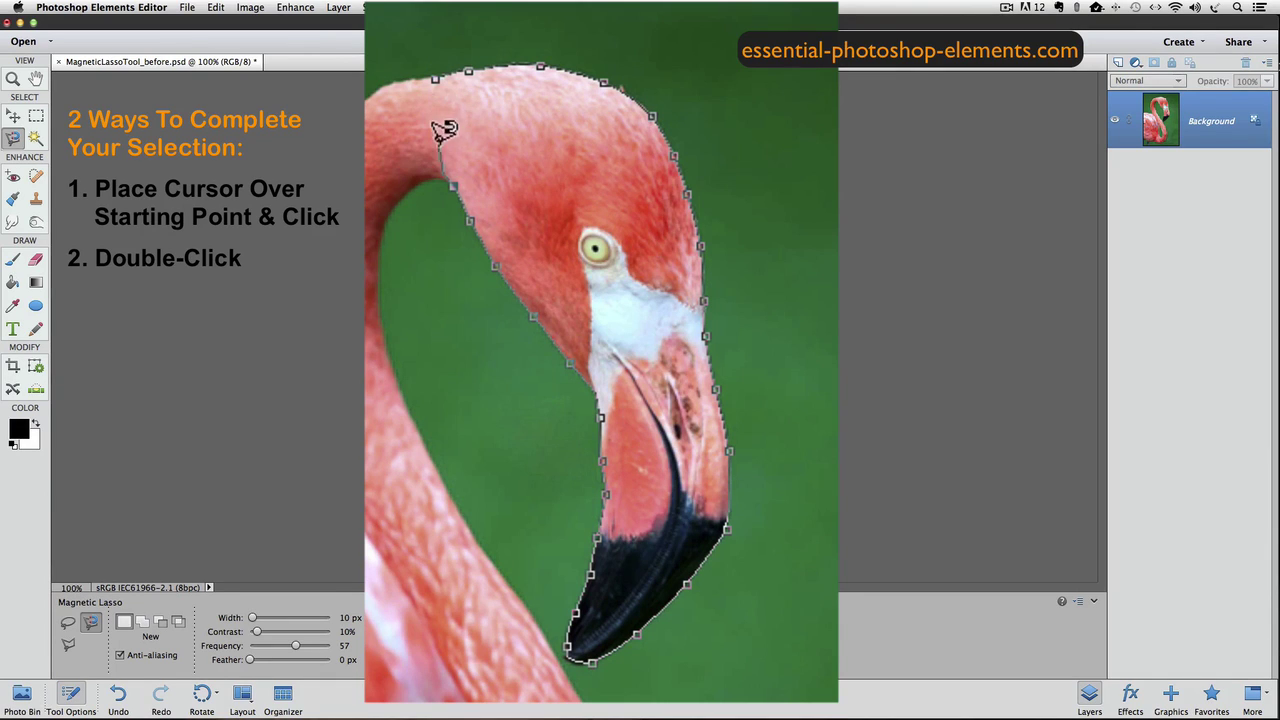
left_click(438, 162)
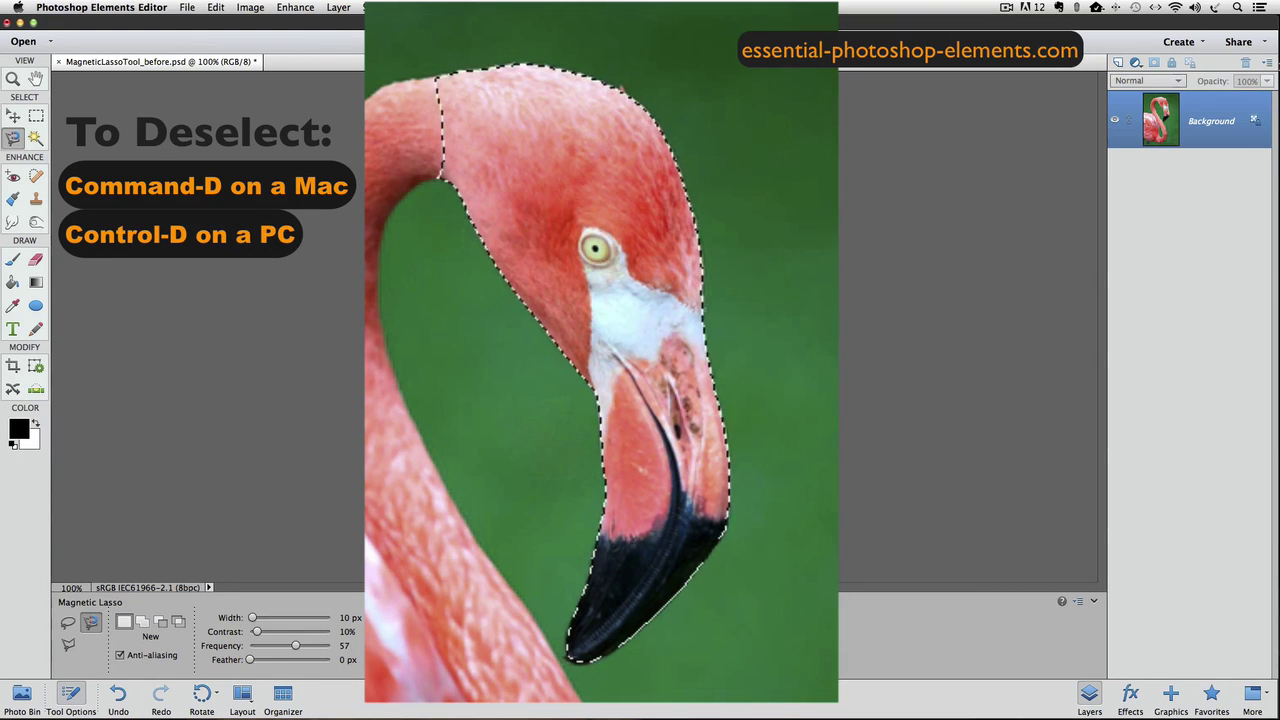
- Deselect the head and switch the Magnetic Lasso cursor to its precise crosshair display
key("super+d")
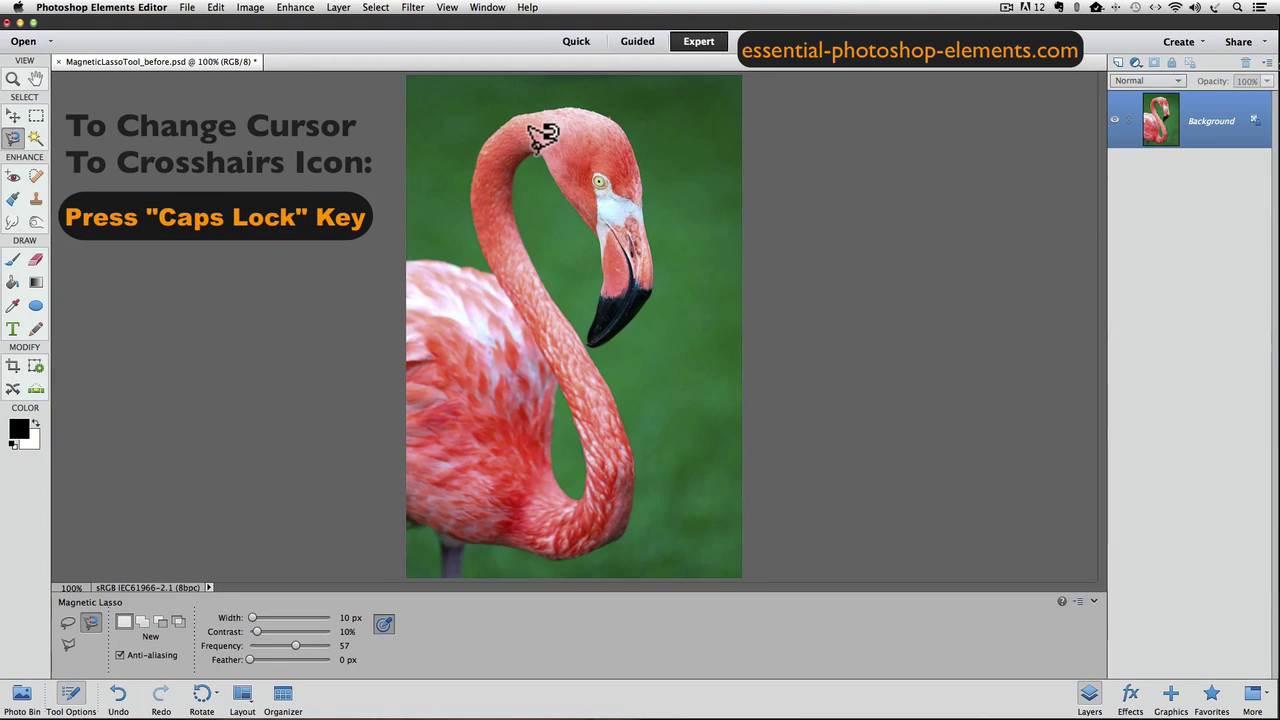
key("Caps_Lock")
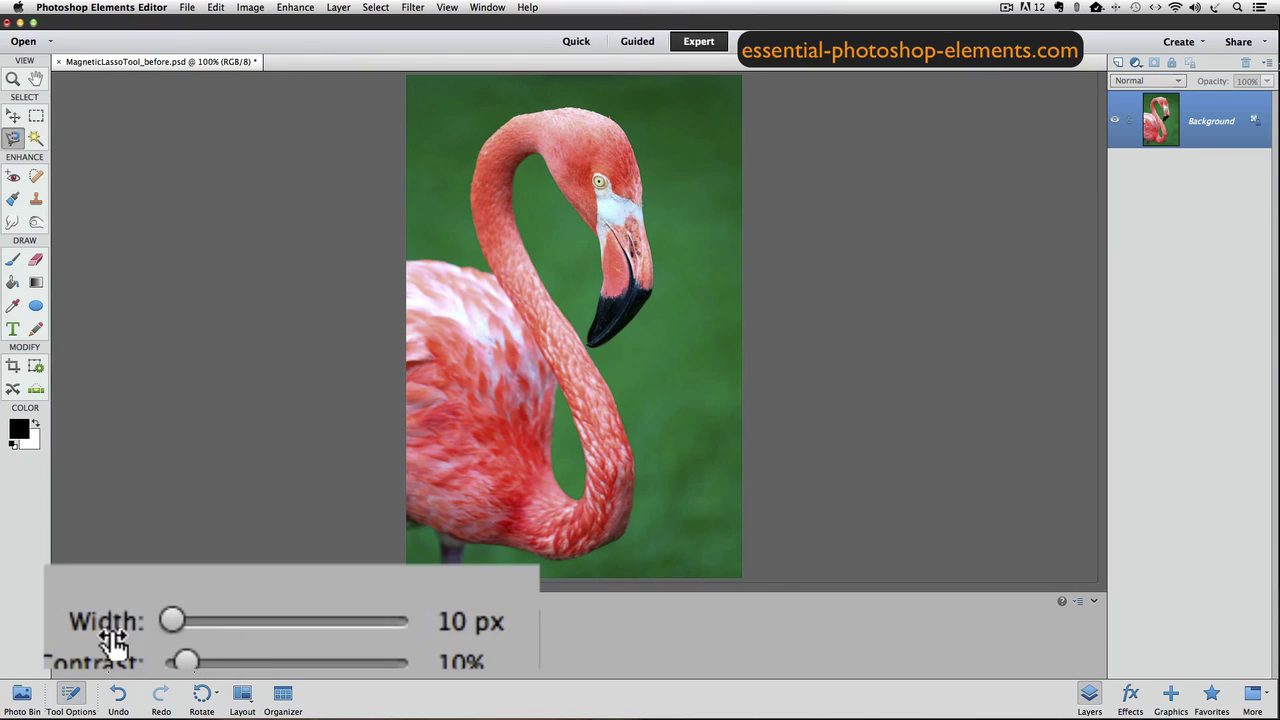
- Set the Magnetic Lasso width to 20 px
left_click_drag(172, 621, 256, 614)
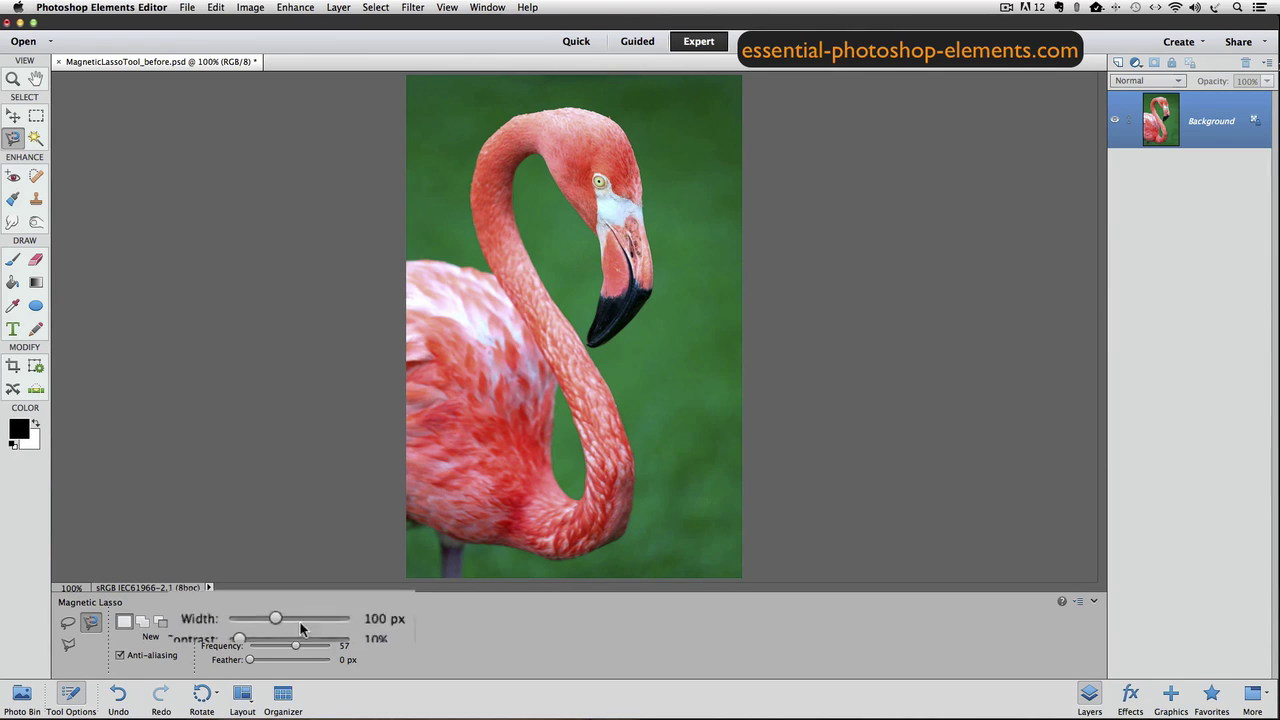
left_click_drag(253, 616, 169, 621)
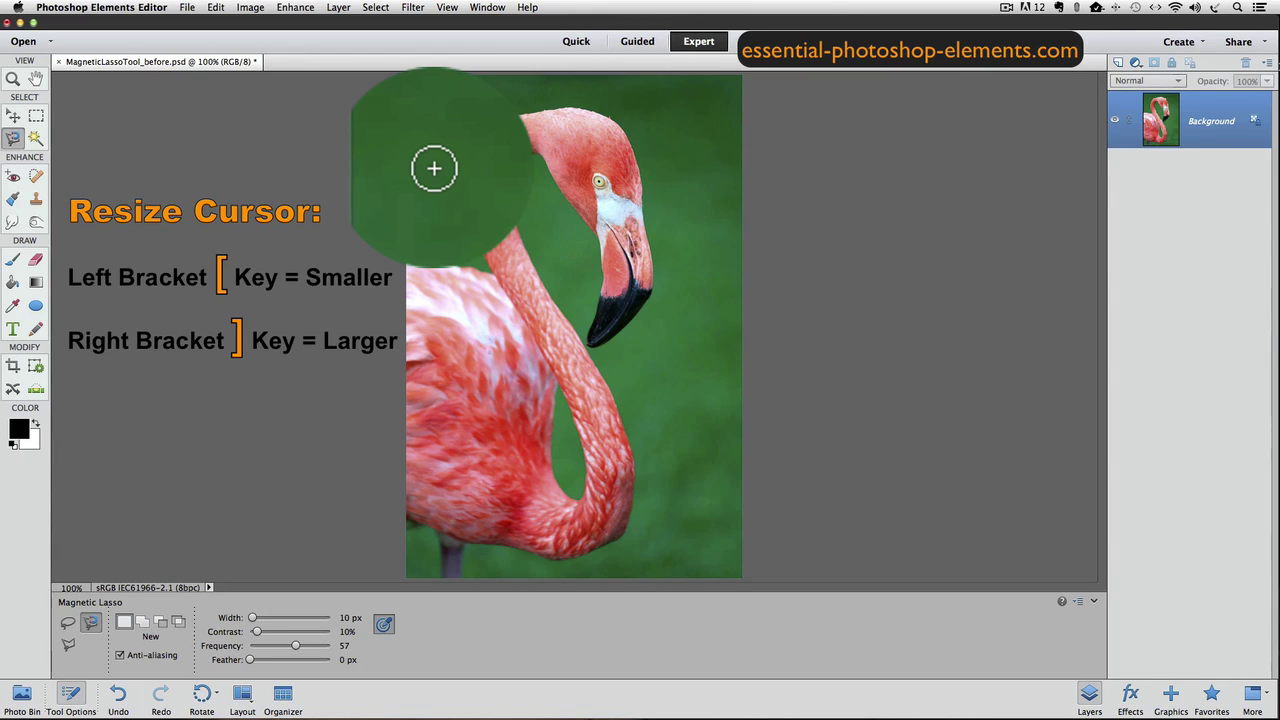
key("bracketright")
key("bracketright")
key("bracketright")
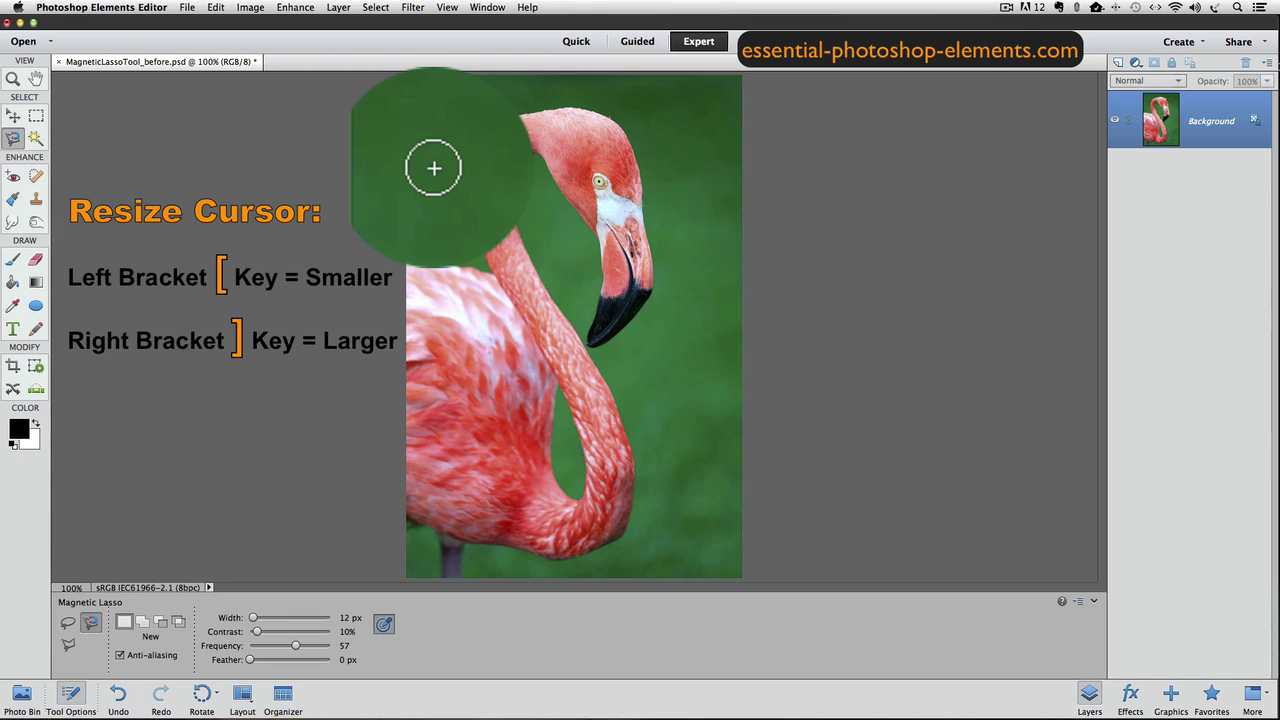
key("bracketright")
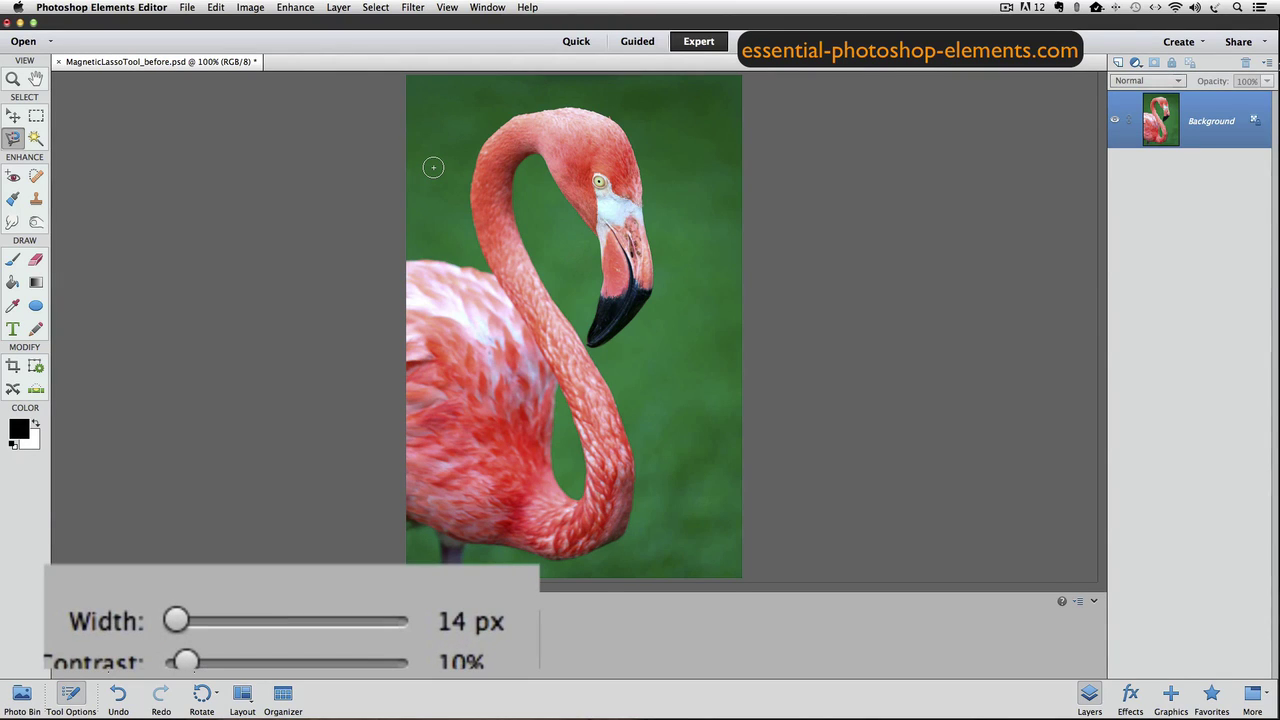
key("bracketright")
key("bracketright")
key("bracketright")
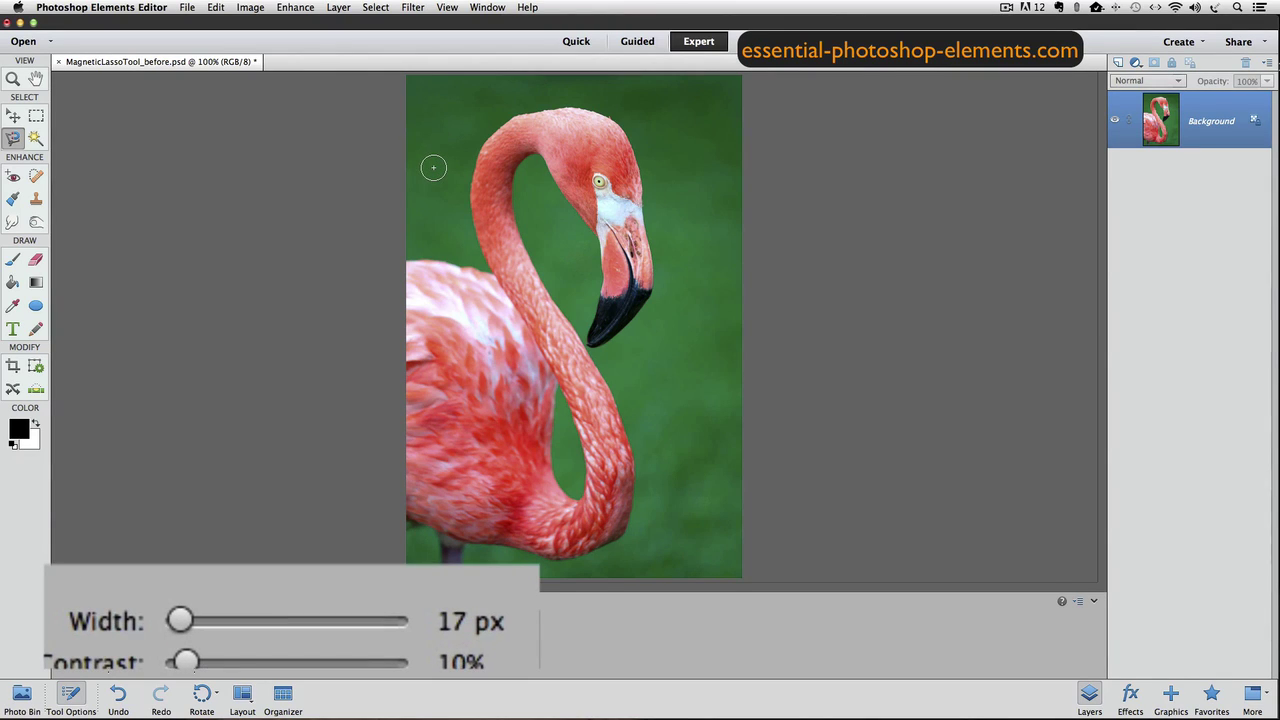
key("bracketright")
key("bracketright")
key("bracketright")
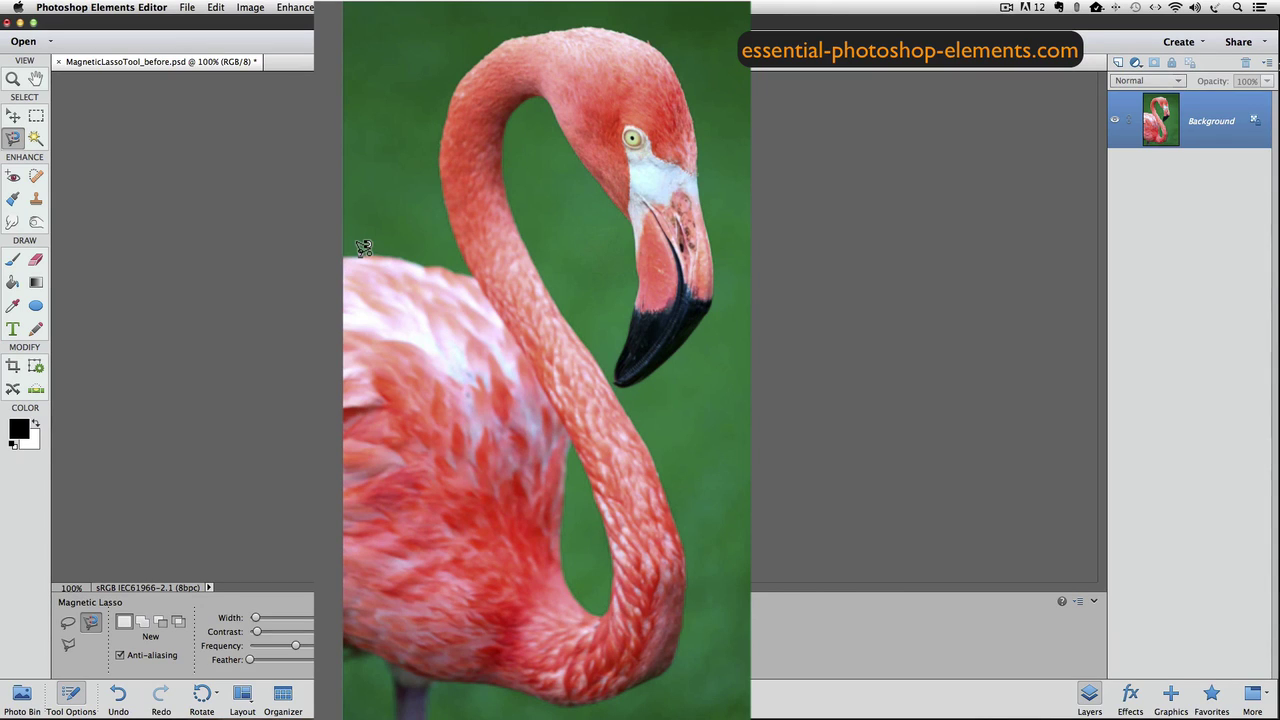
- Trace the flamingo from its back around the neck, head and beak, placing anchor points manually along the underside of the chest
left_click(360, 255)
left_click_drag(399, 259, 473, 275)
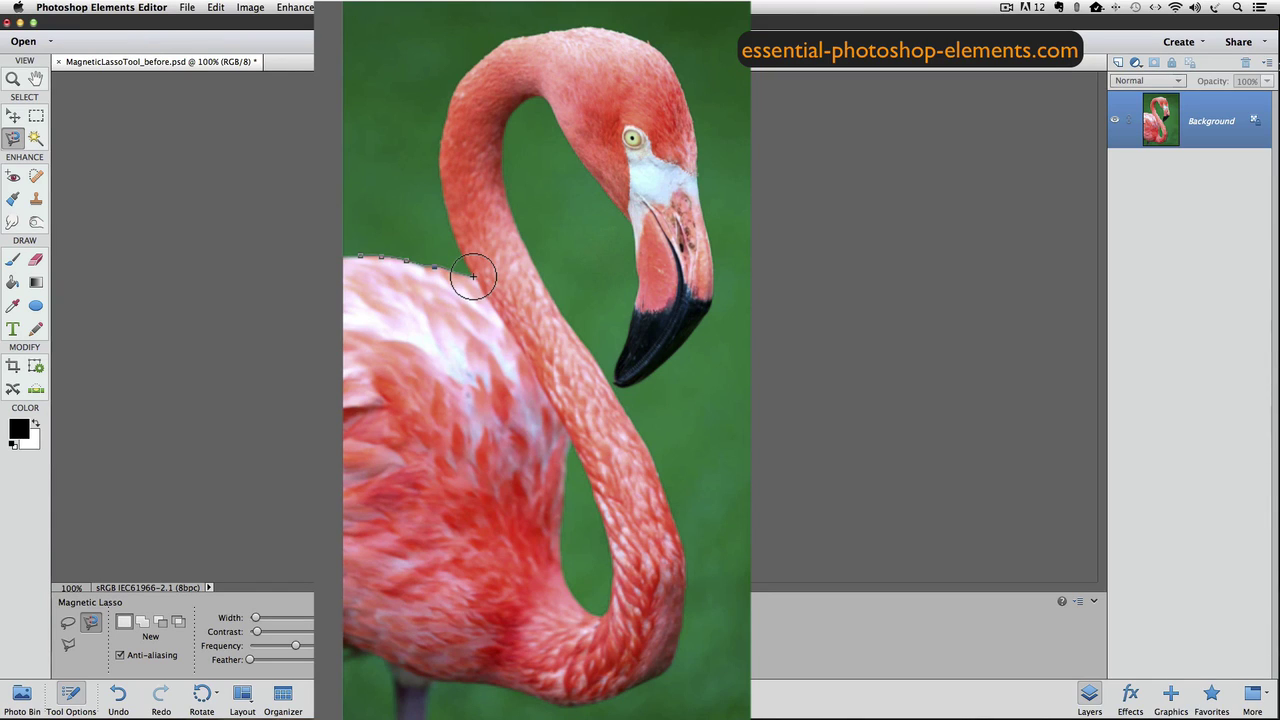
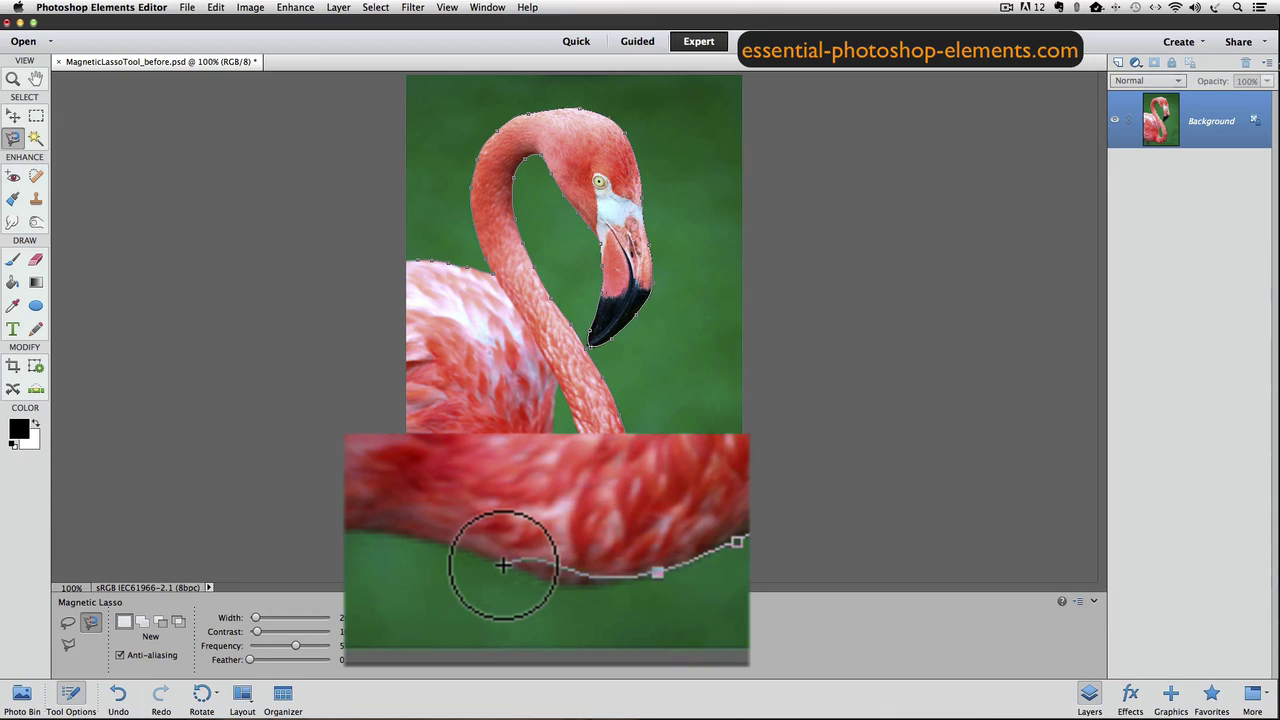
left_click(678, 576)
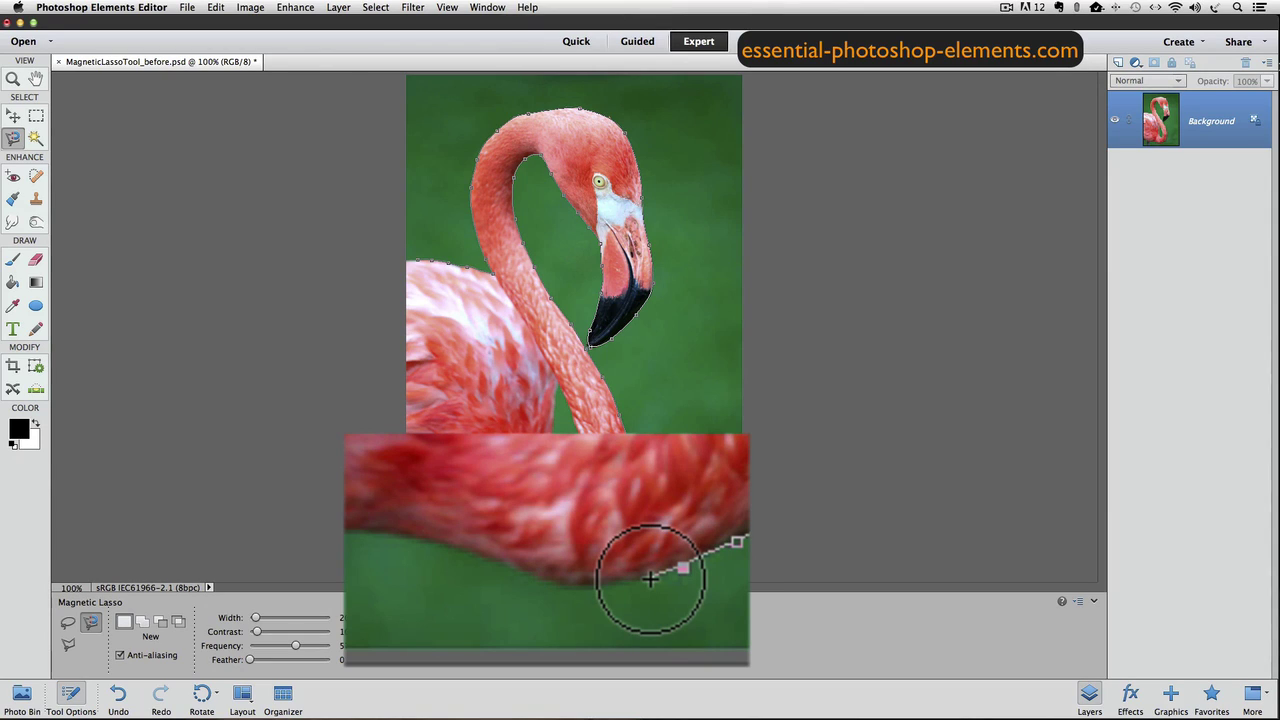
left_click(636, 579)
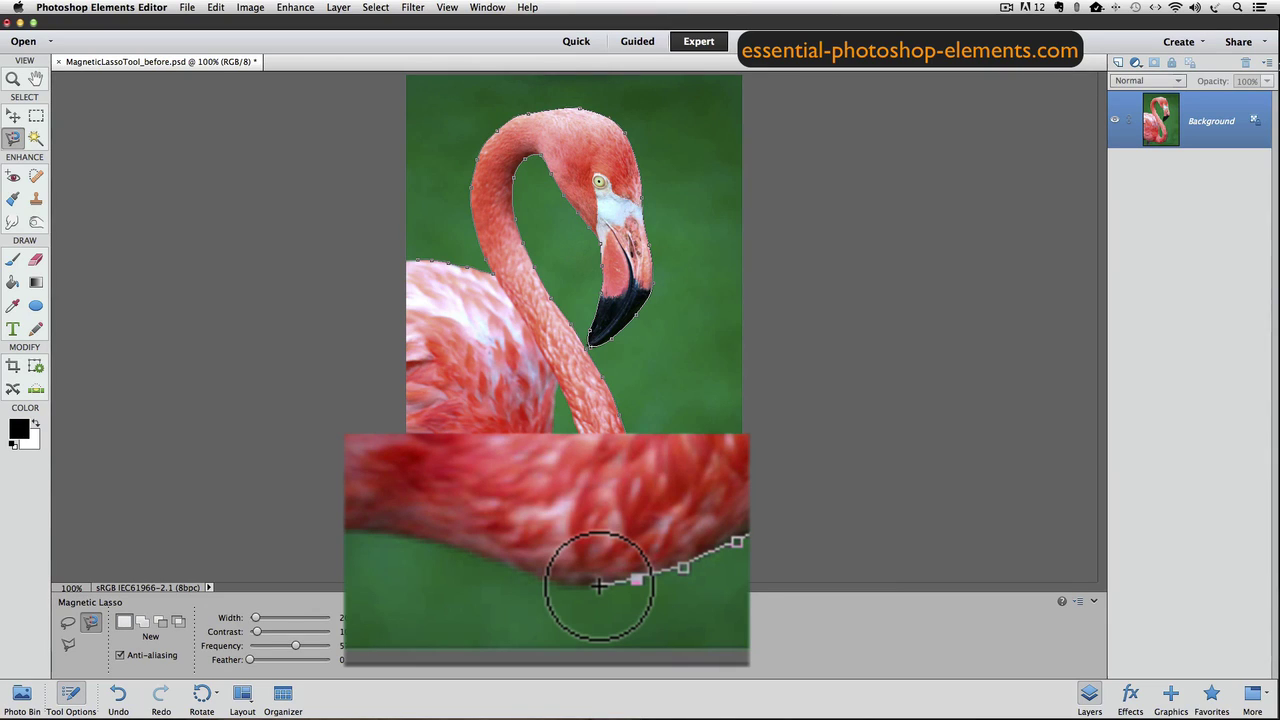
left_click(599, 588)
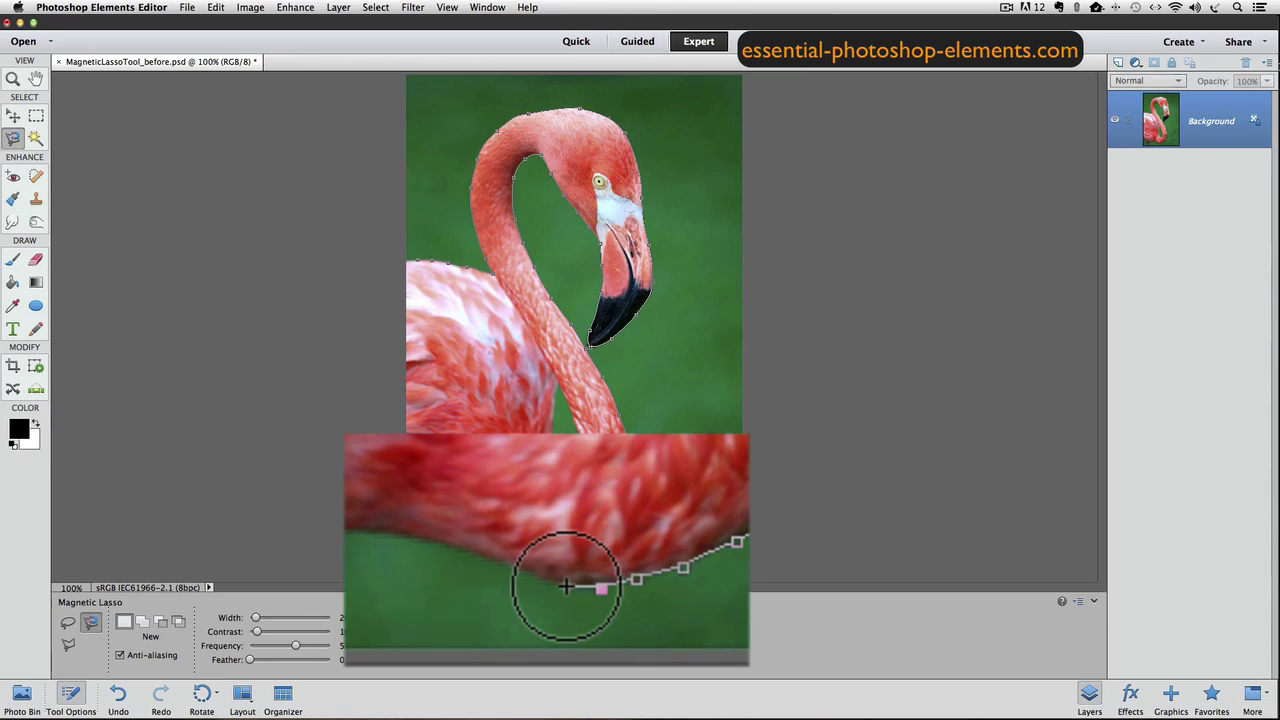
left_click(566, 587)
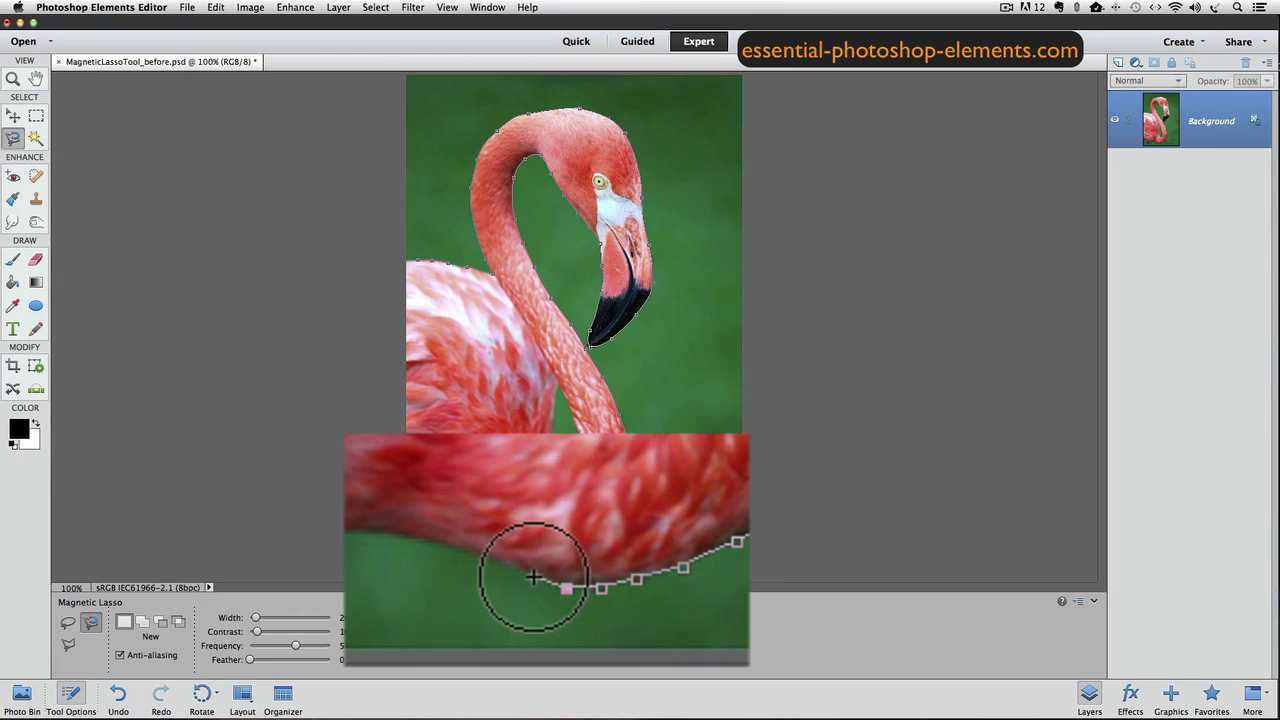
left_click(526, 576)
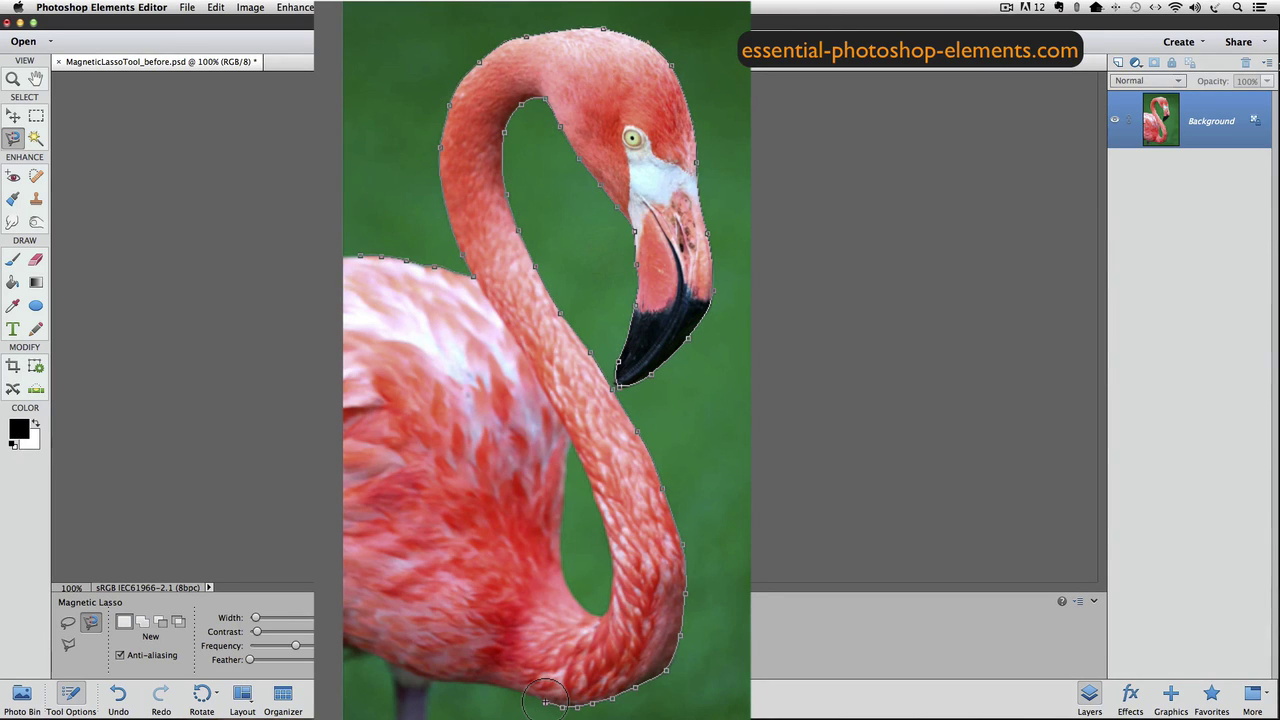
- Continue the outline around the belly and leg and up the image's left edge, closing the selection at its starting point
mouse_move(545, 697)
left_mouse_down()
mouse_move(430, 670)
mouse_move(420, 703)
left_mouse_up()
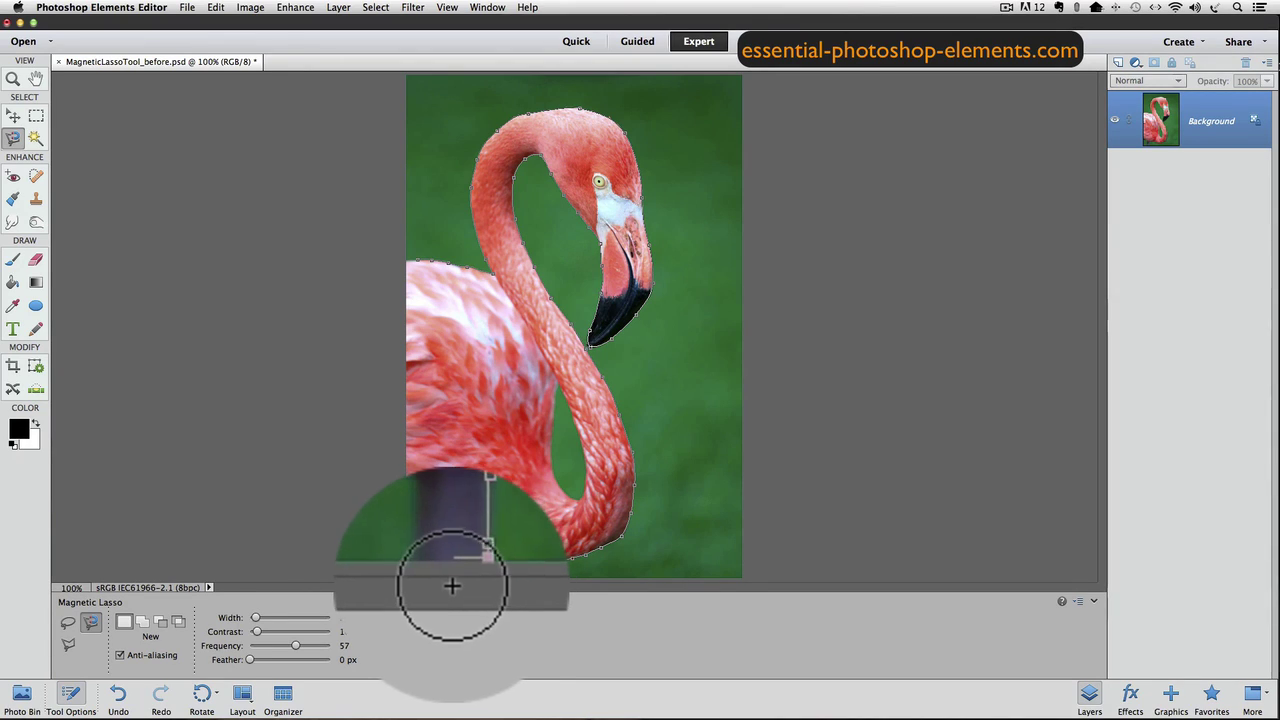
left_click(445, 585)
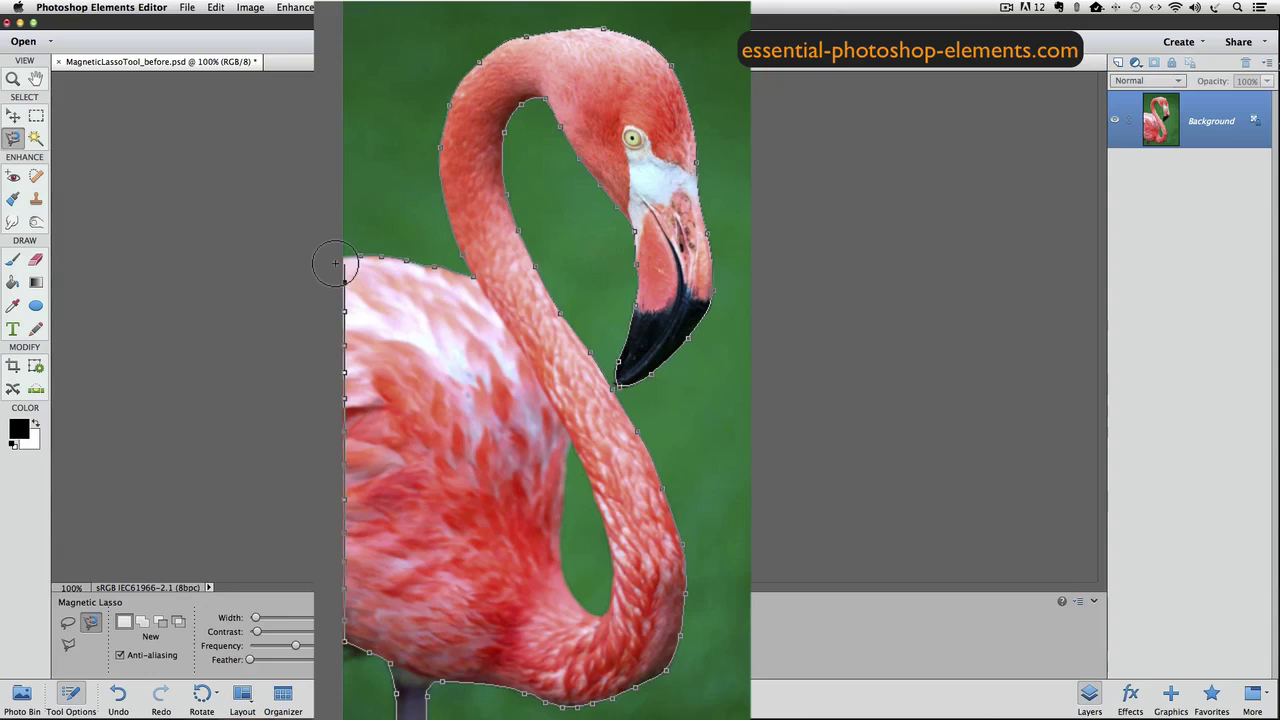
left_click(375, 245)
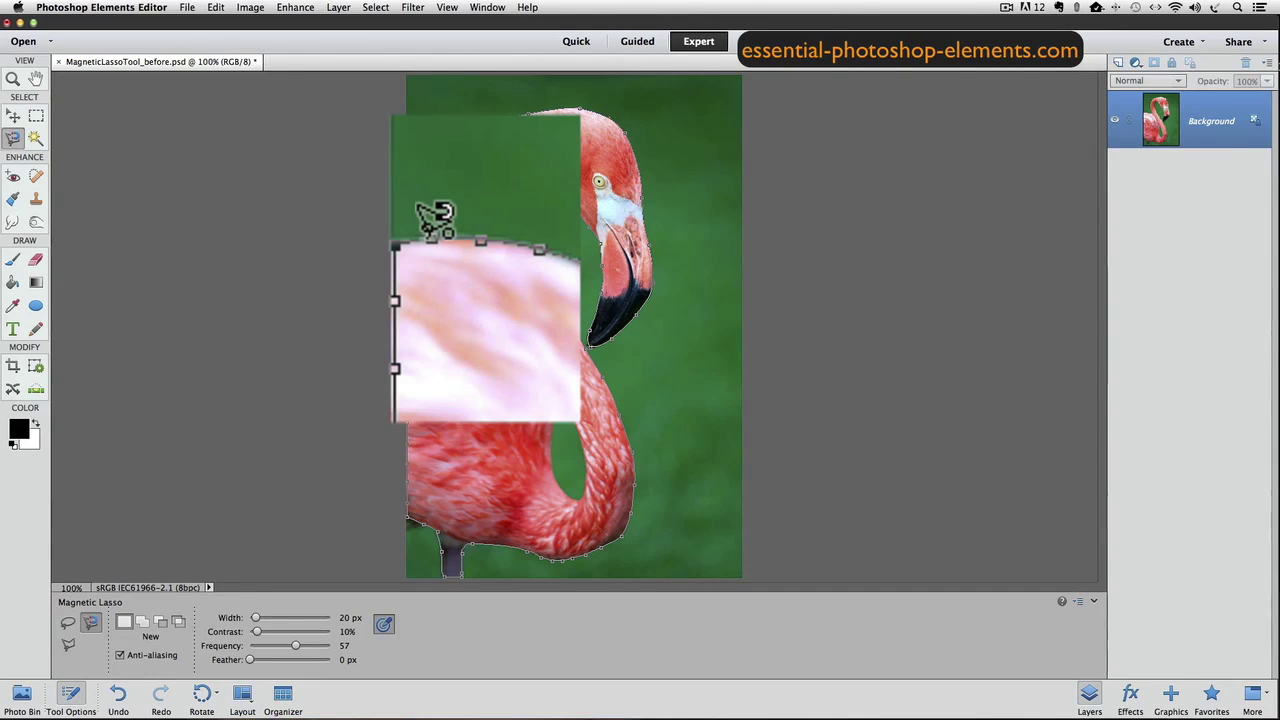
left_click(418, 263)
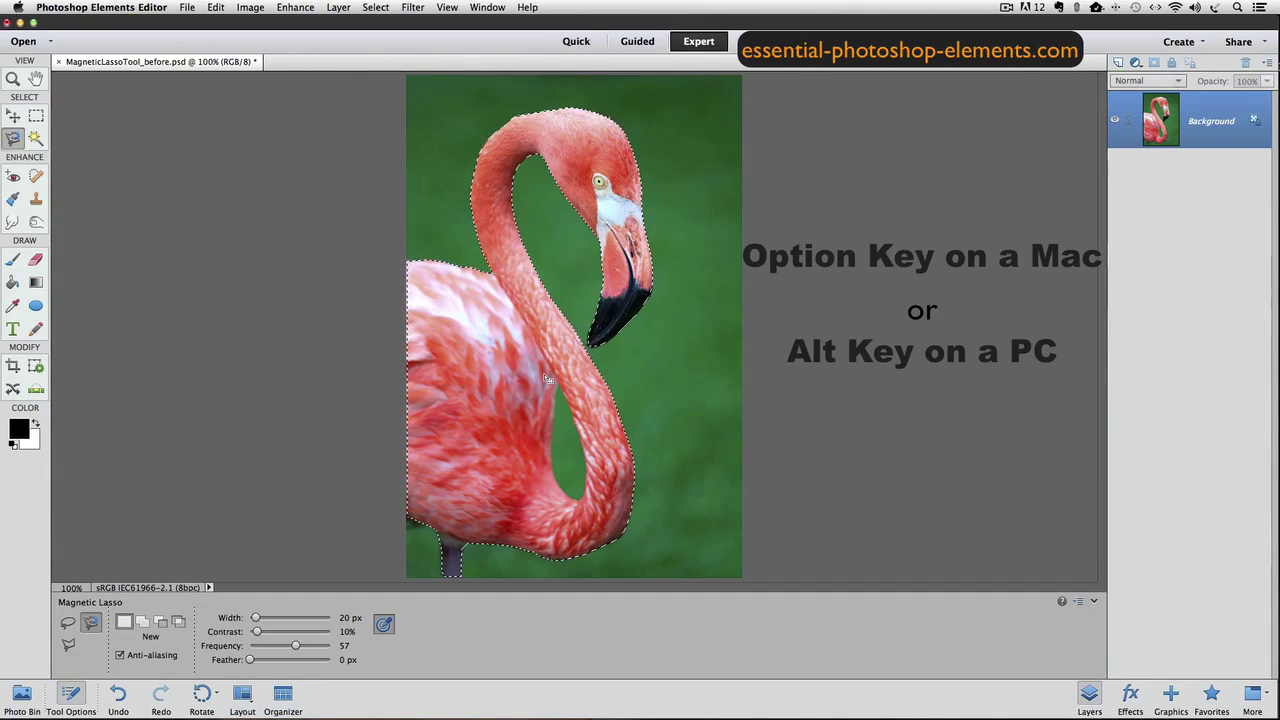
- Subtract the enclosed green gap between the lower neck and the body from the selection with the Magnetic Lasso
key("alt")
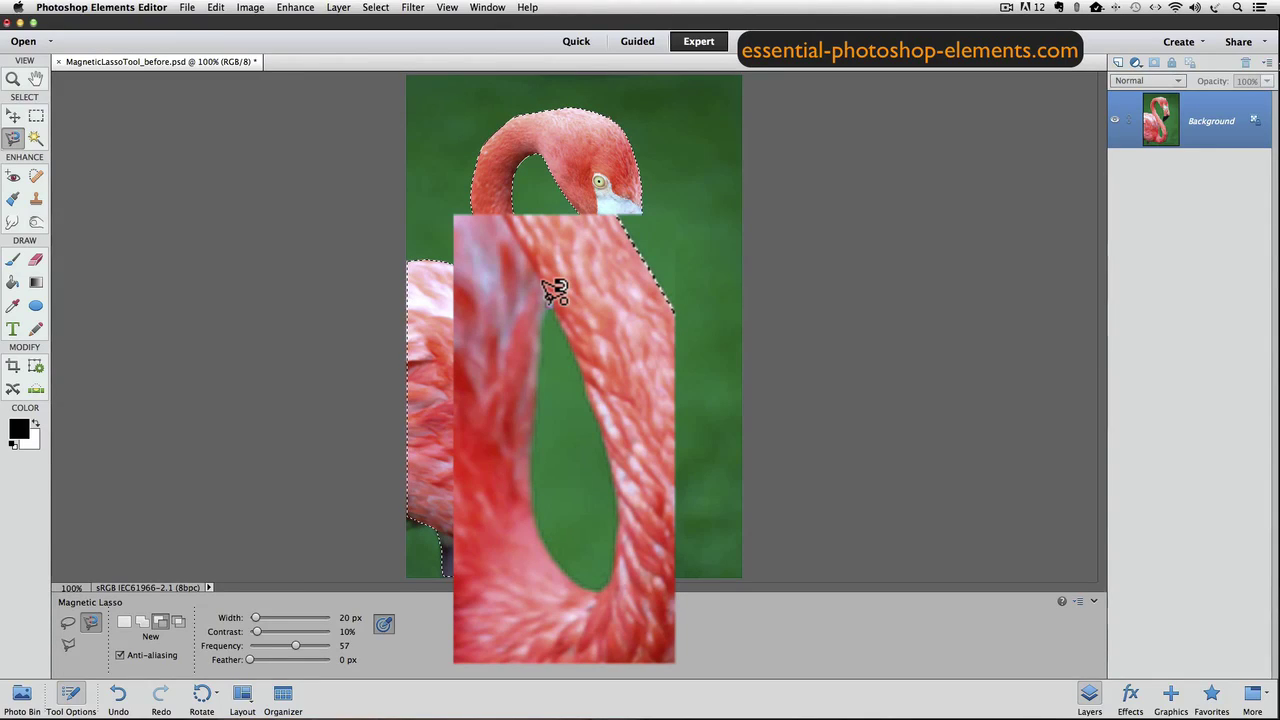
left_click(548, 299)
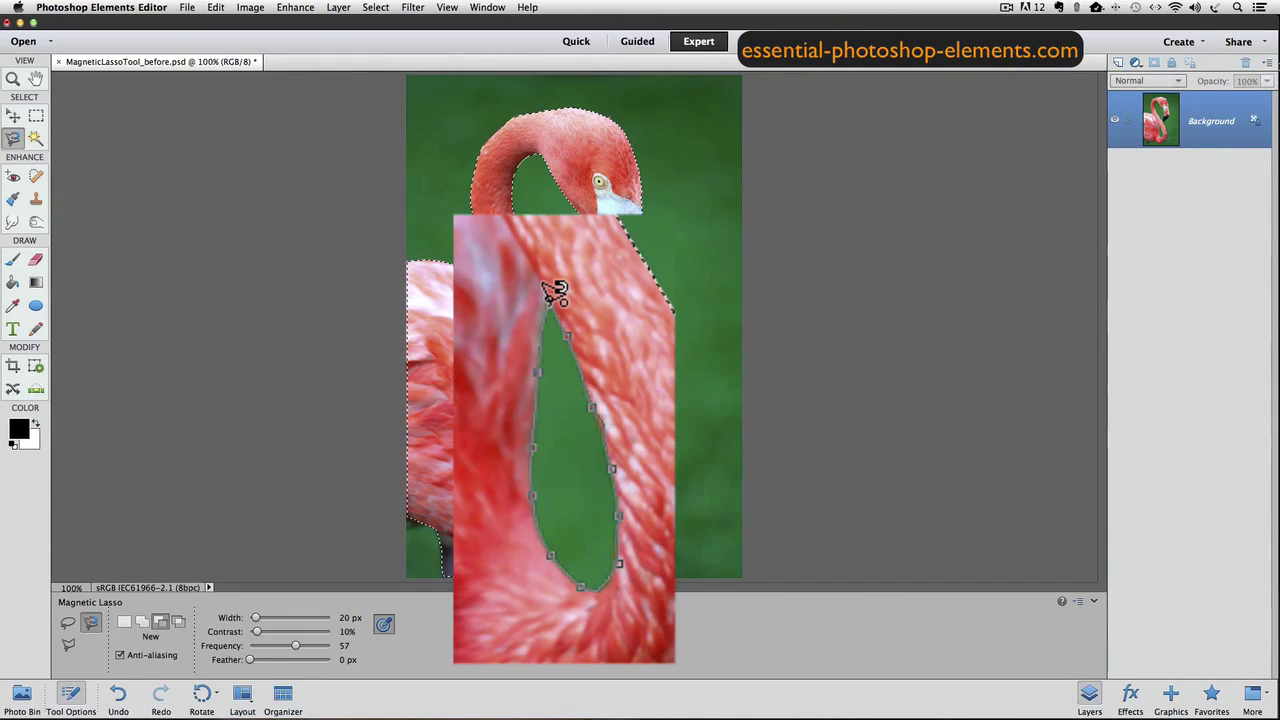
left_click(548, 297)
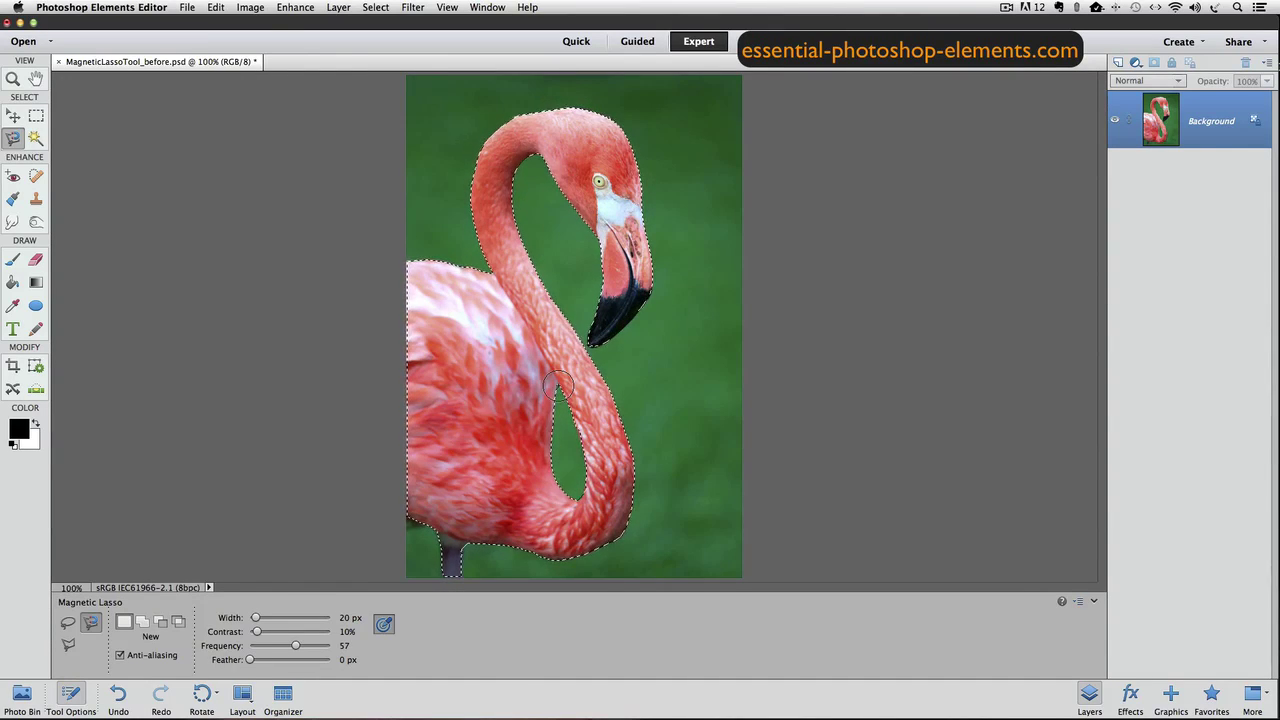
- Add the missed tip of the black beak to the selection with the Polygonal Lasso at 300% magnification
scroll(607, 360, "up", 2)
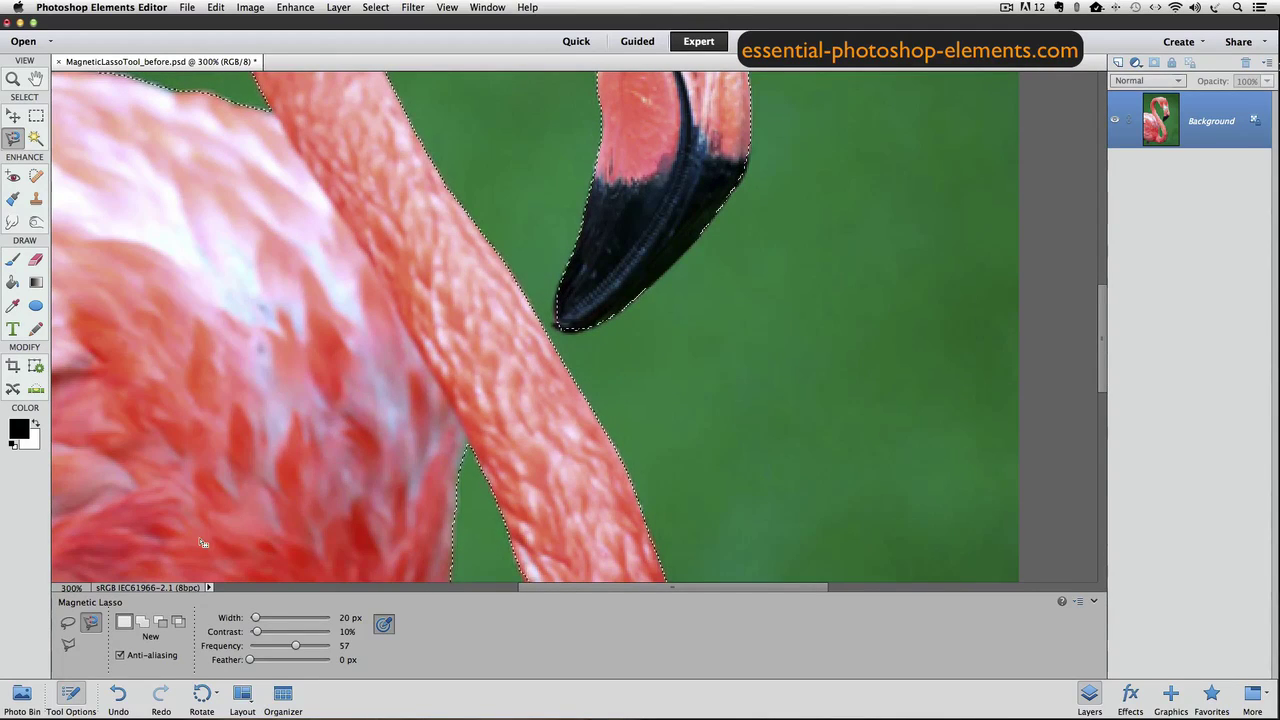
left_click(68, 625)
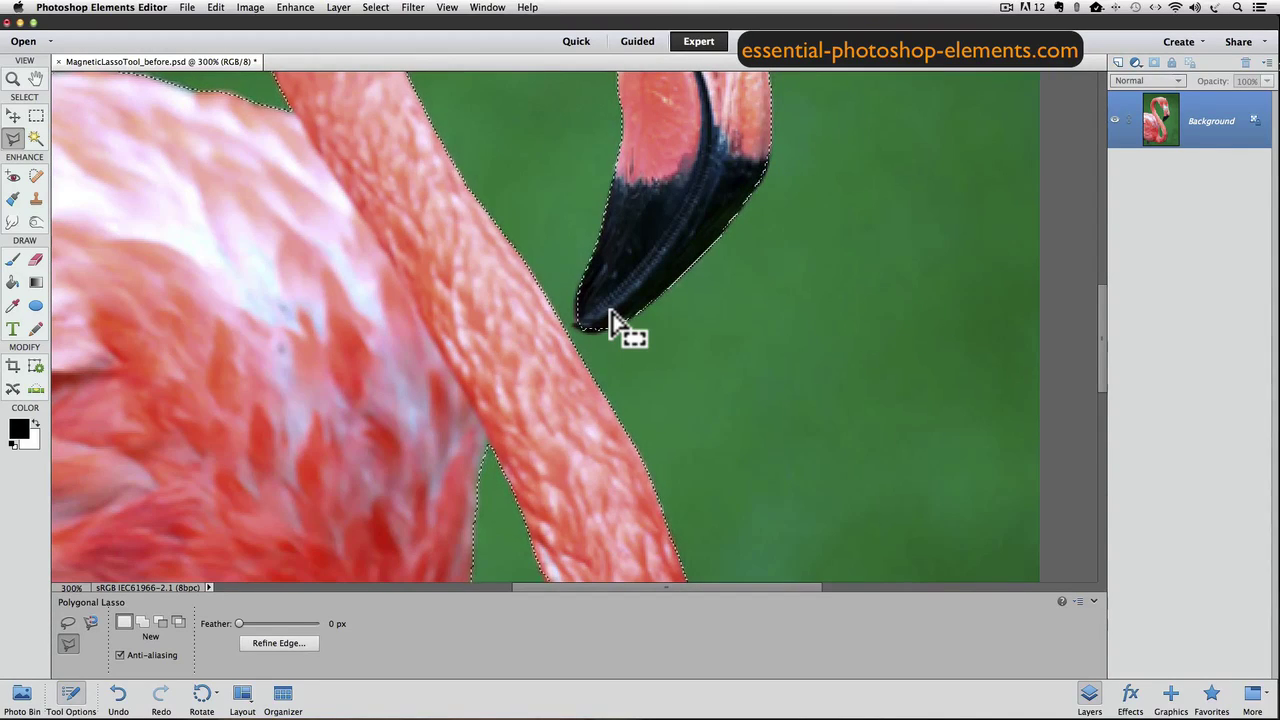
key("shift")
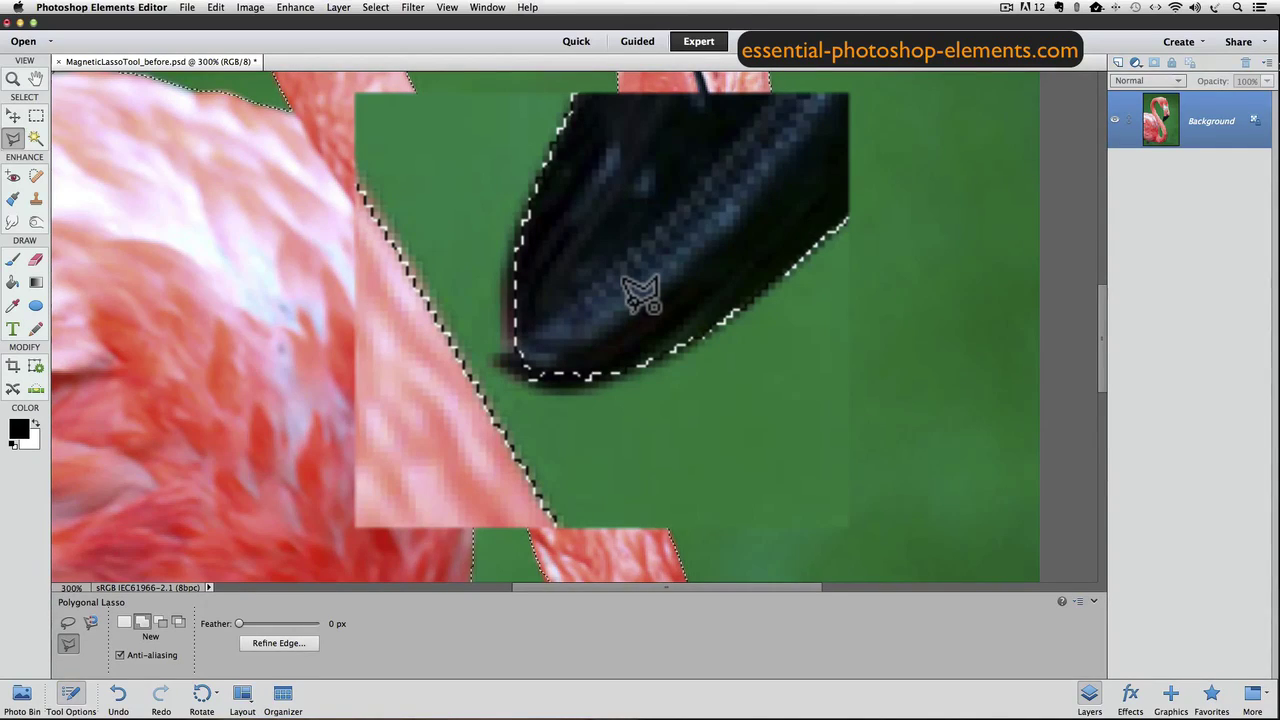
left_click(632, 313)
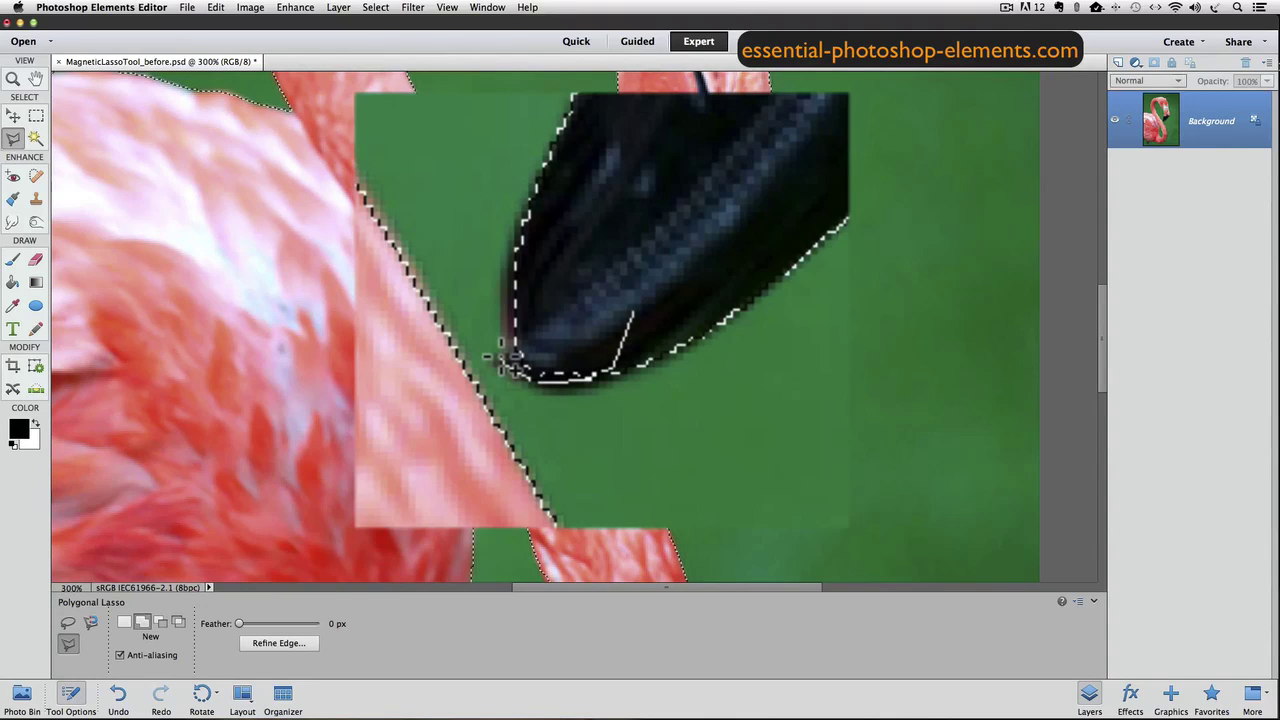
left_click(501, 357)
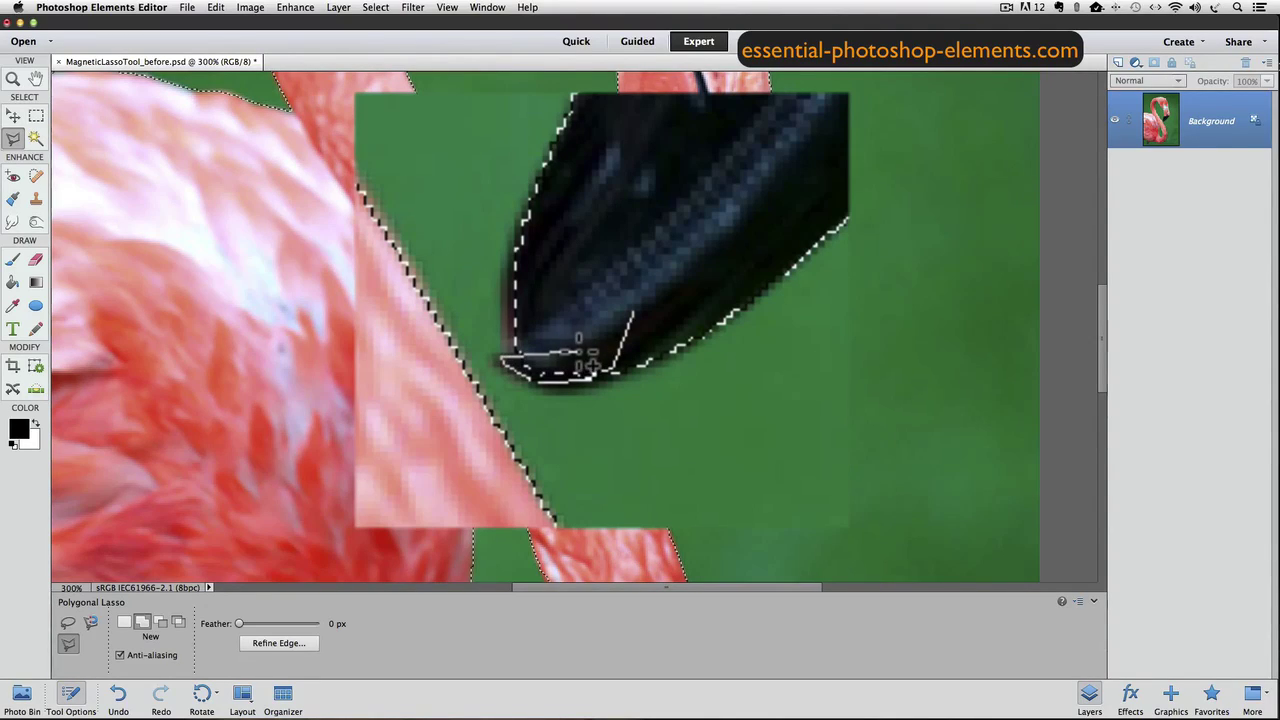
left_click(630, 321)
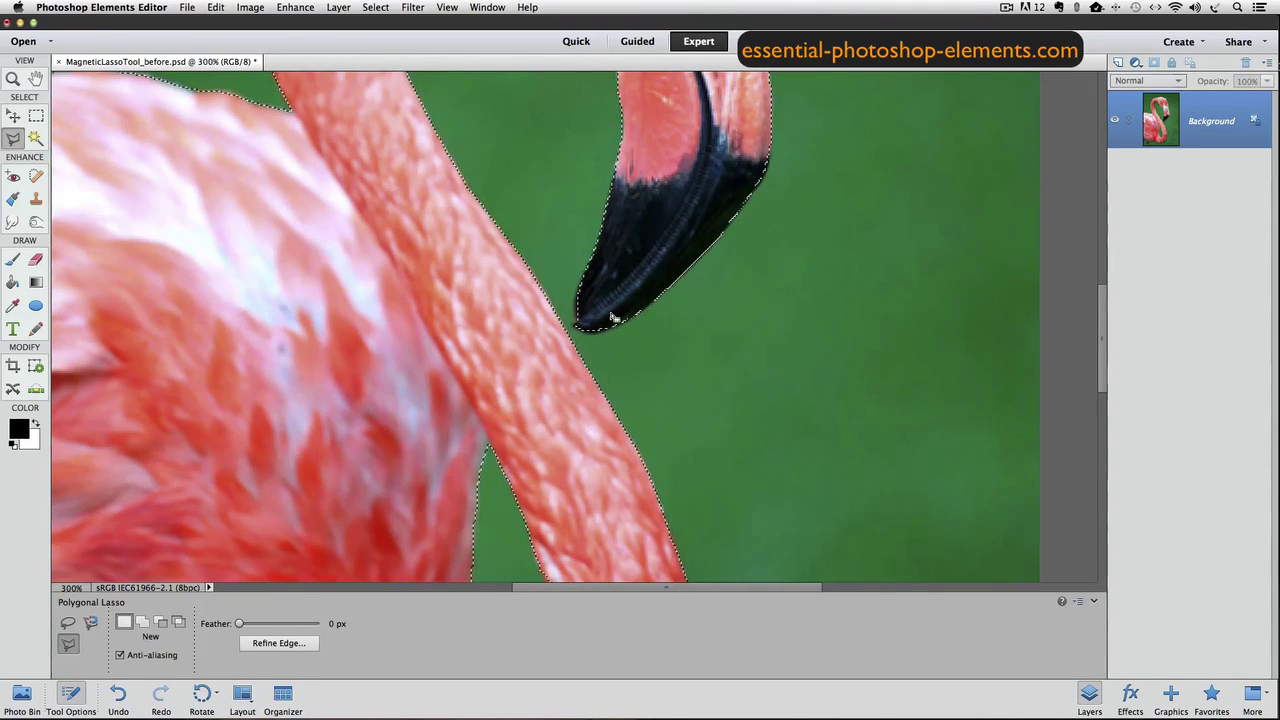
key("super+alt+0")
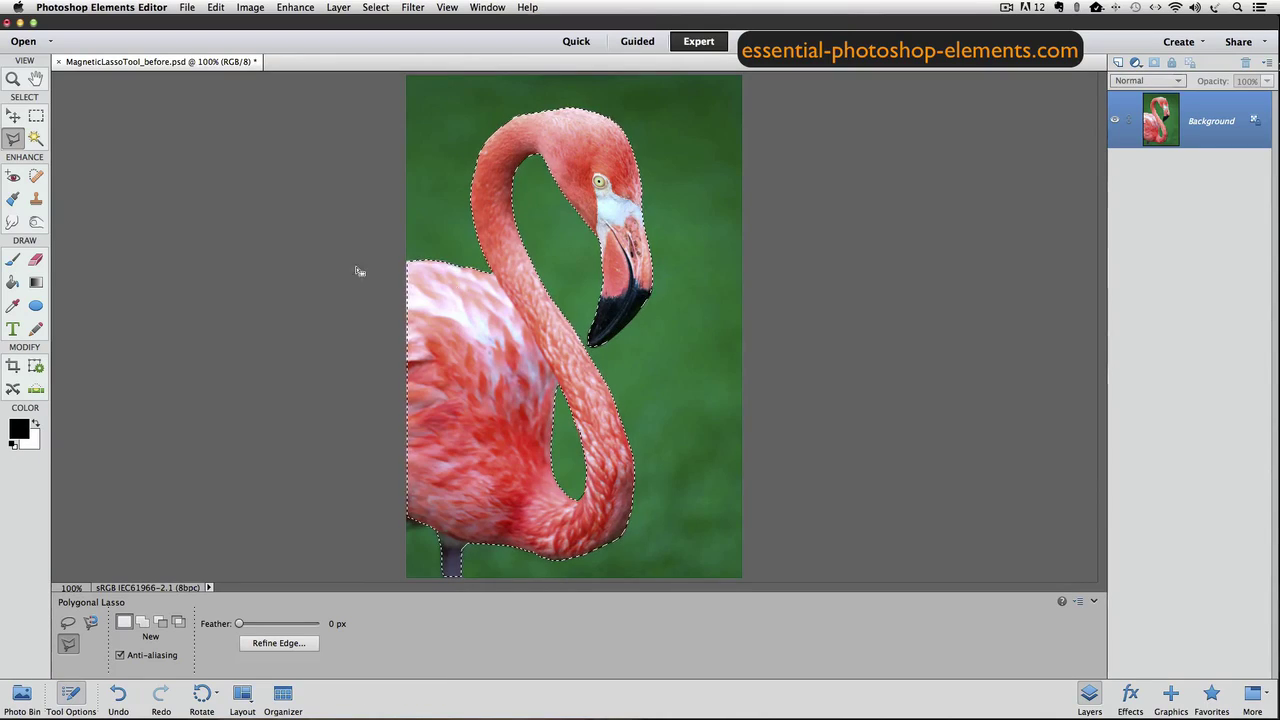
- Add the missed strip of the body along the image's left edge to the selection with the Rectangular Marquee
left_click(36, 117)
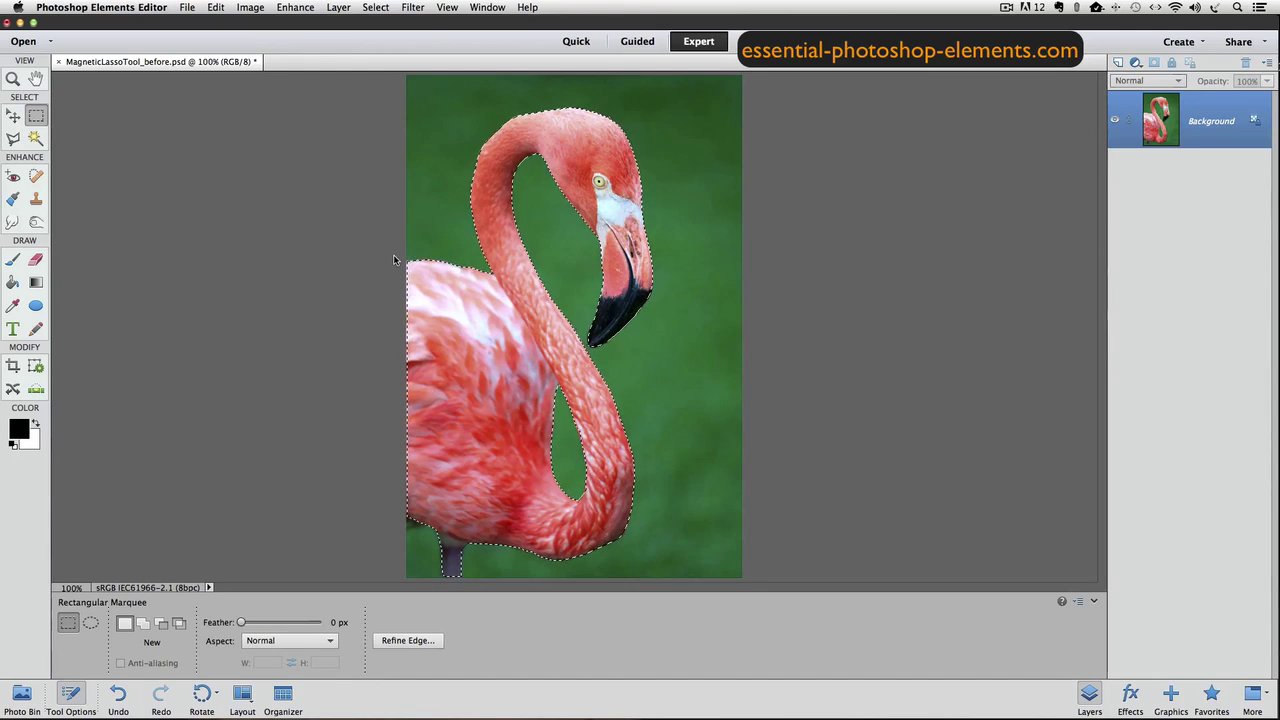
left_click_drag(394, 257, 424, 226)
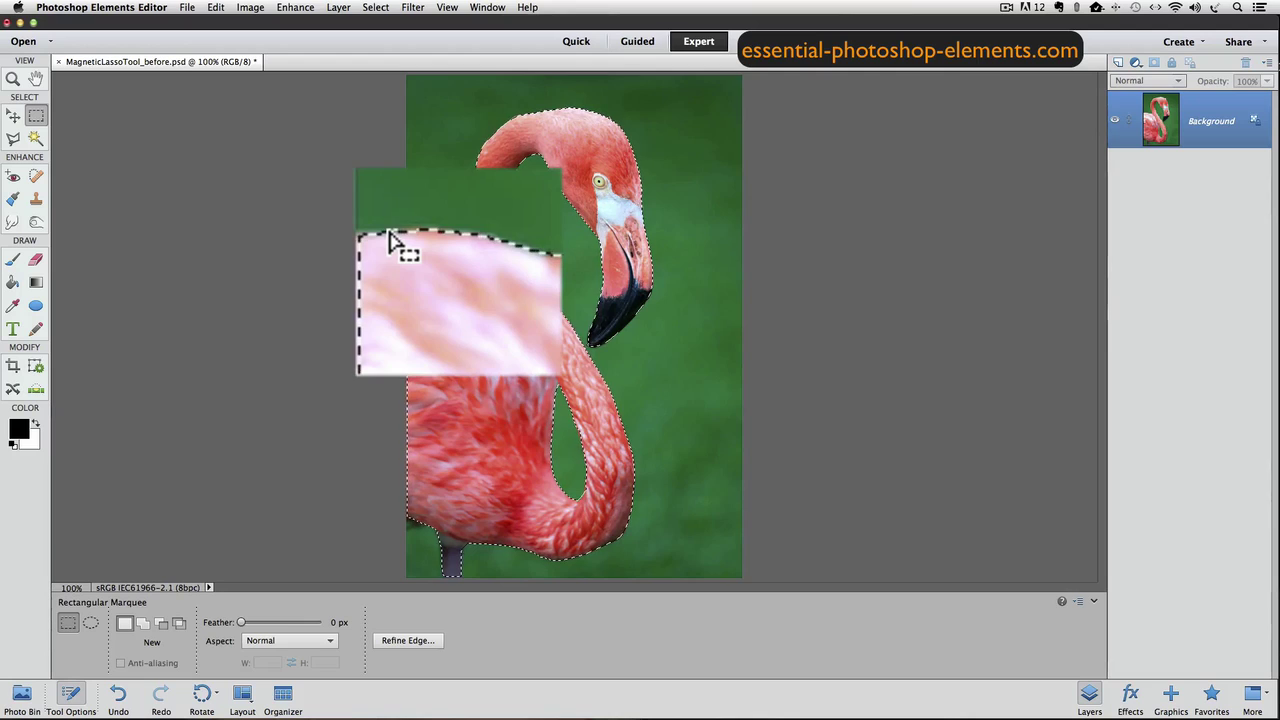
key("shift")
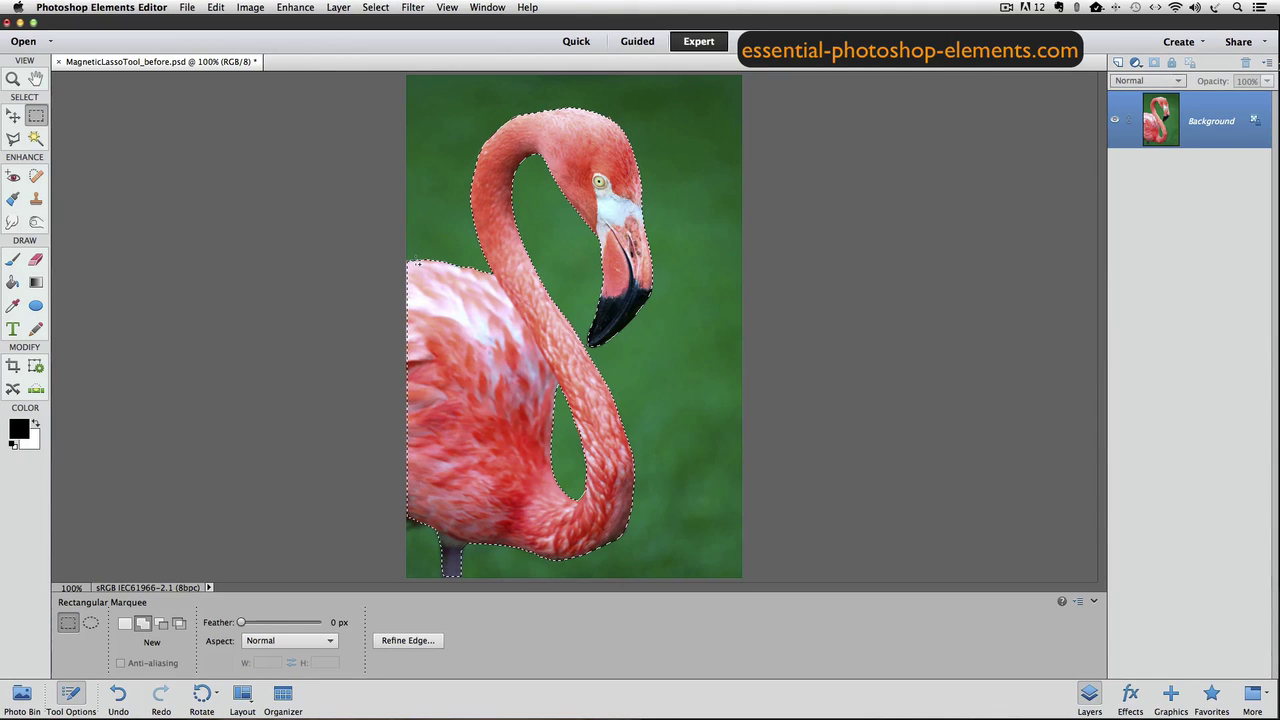
left_click_drag(412, 265, 395, 305)
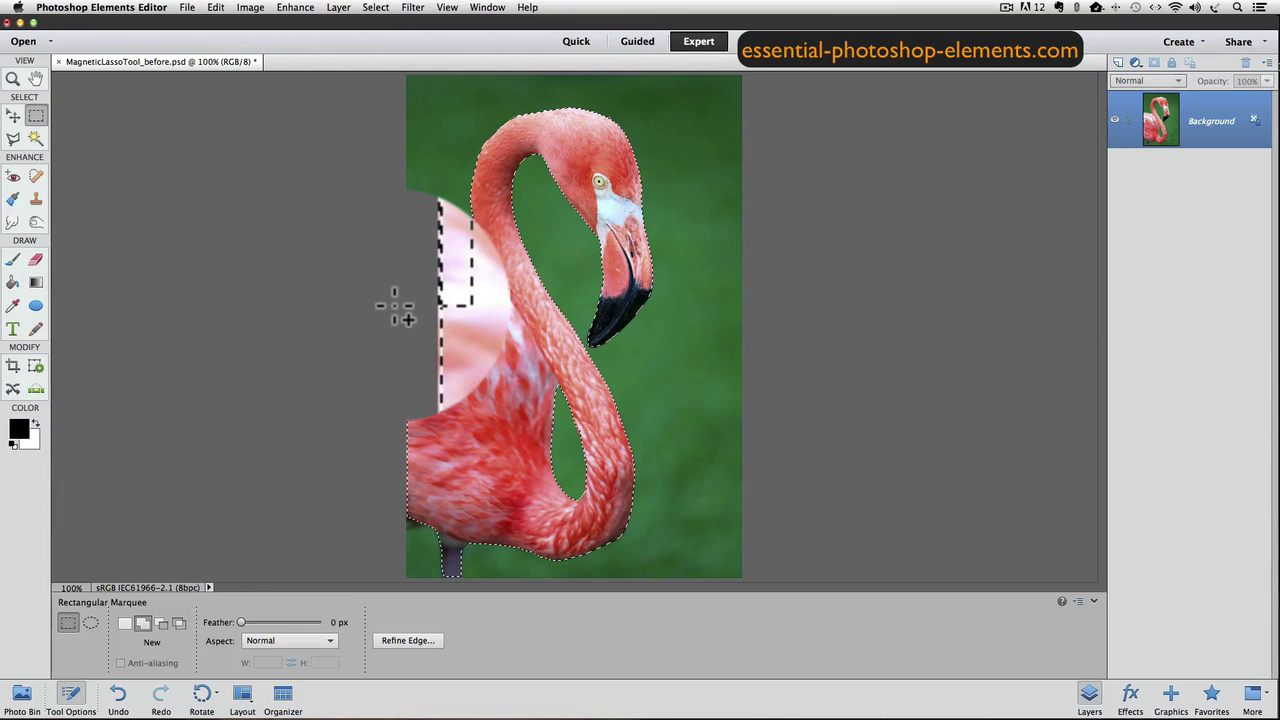